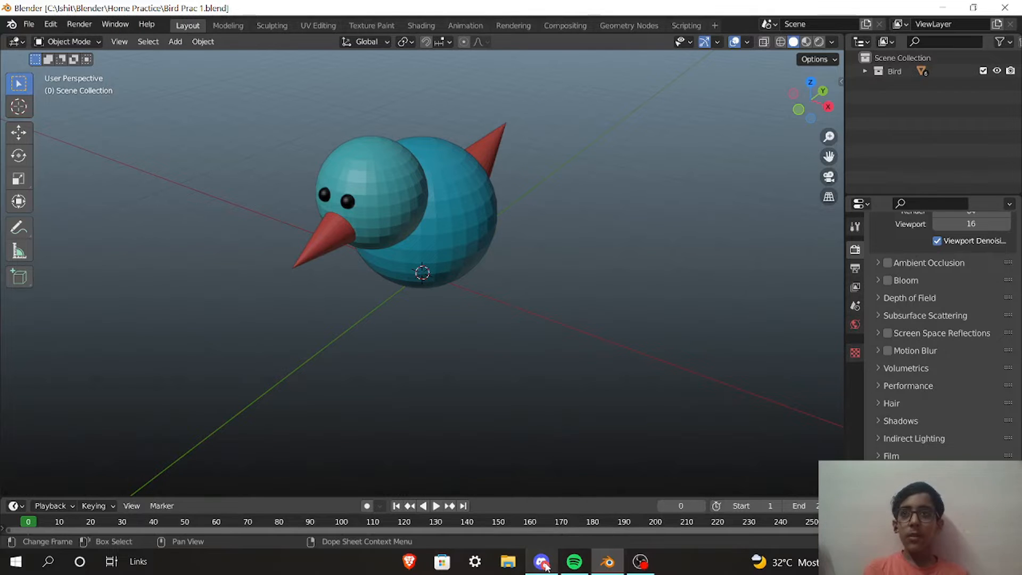
Step: Close the open bird project and clear the screen back to the desktop
mouse_move(544, 566)
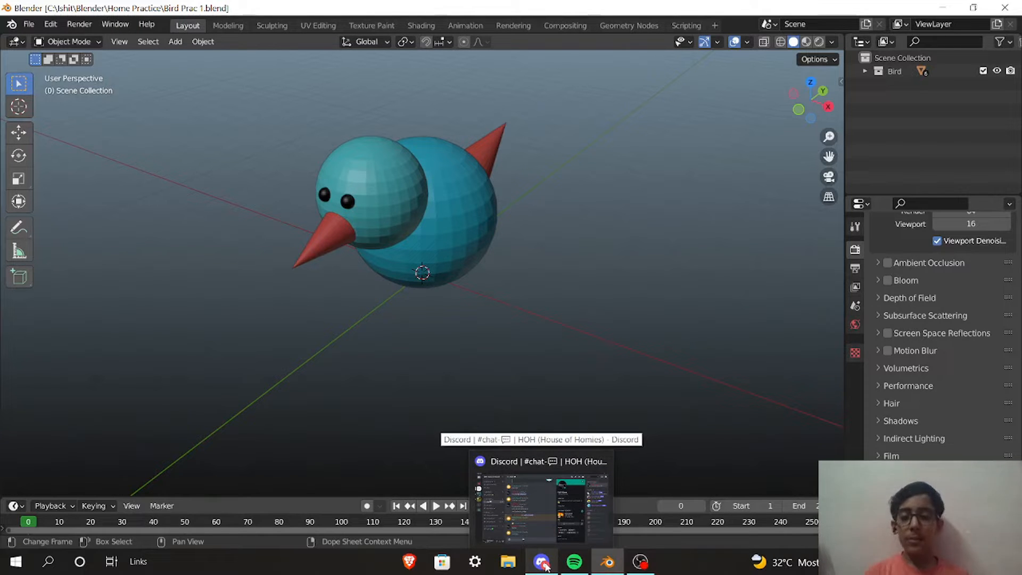
left_click(1013, 6)
left_click(953, 10)
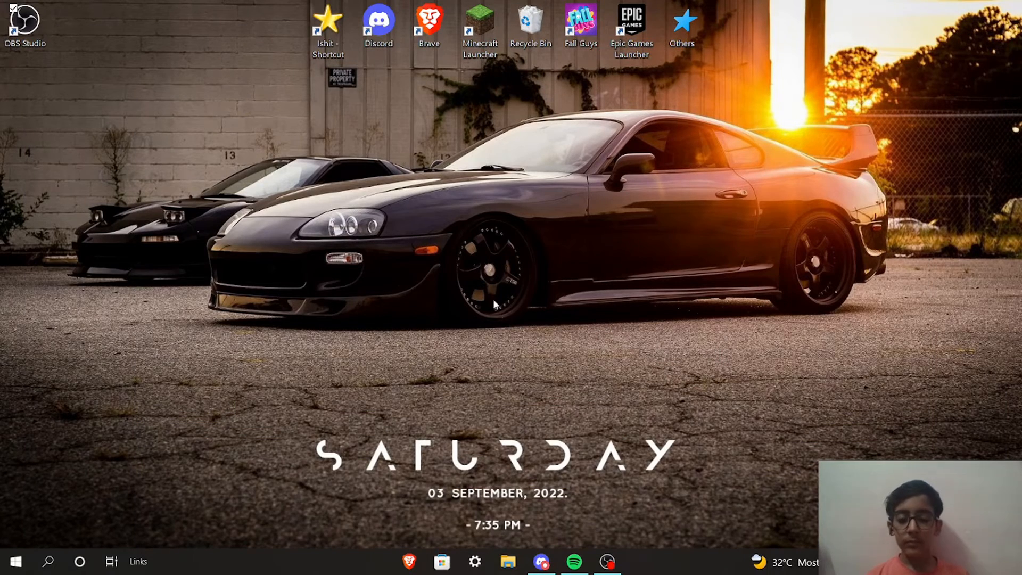
Step: Launch Blender from the desktop and start a new General file
key("super")
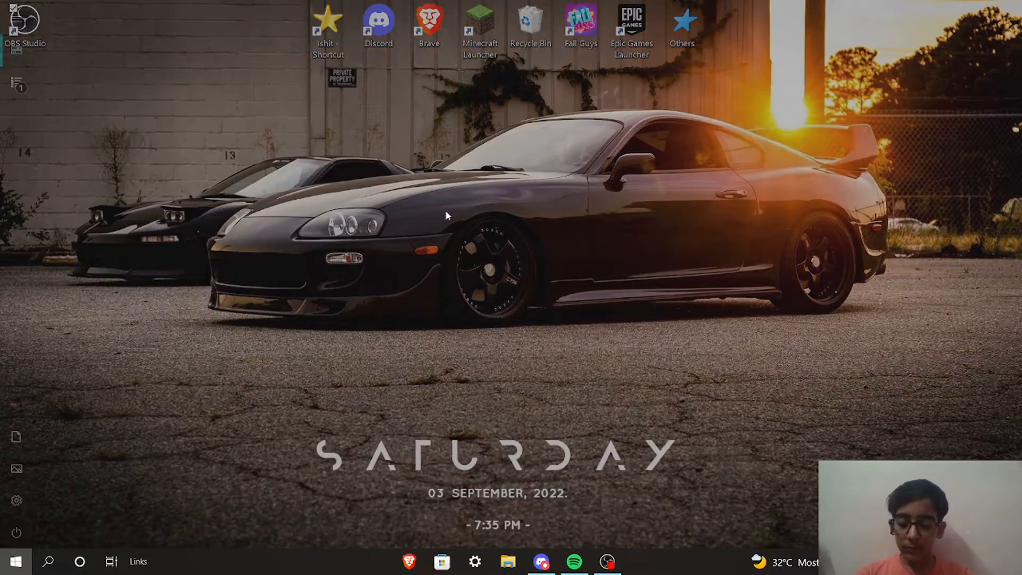
type("blender")
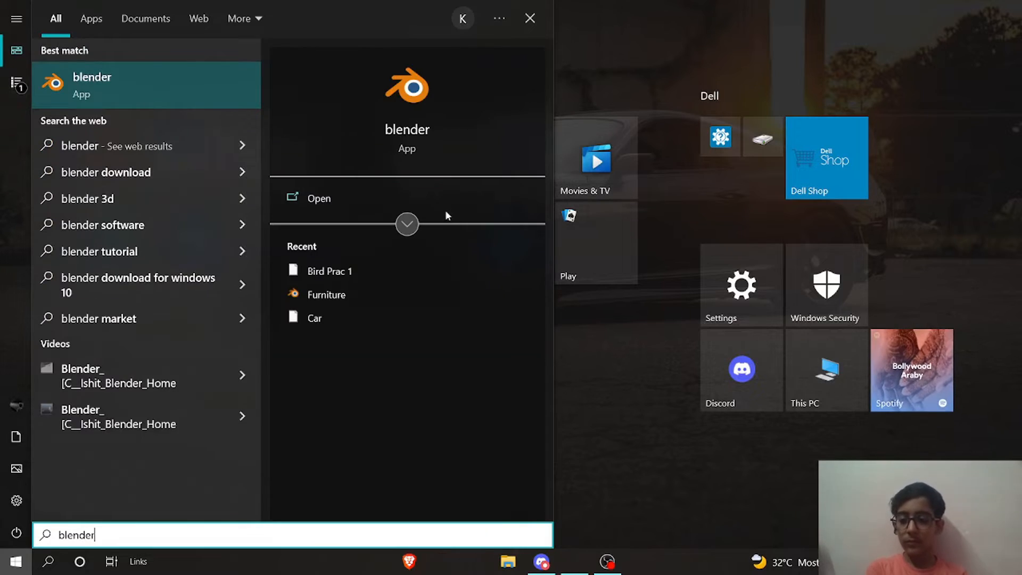
key("Return")
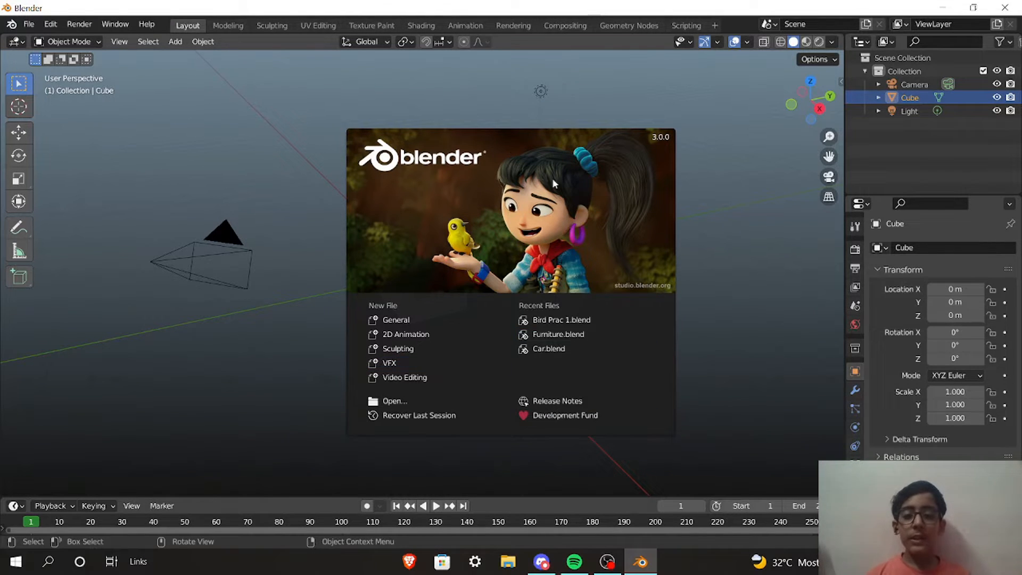
left_click(396, 321)
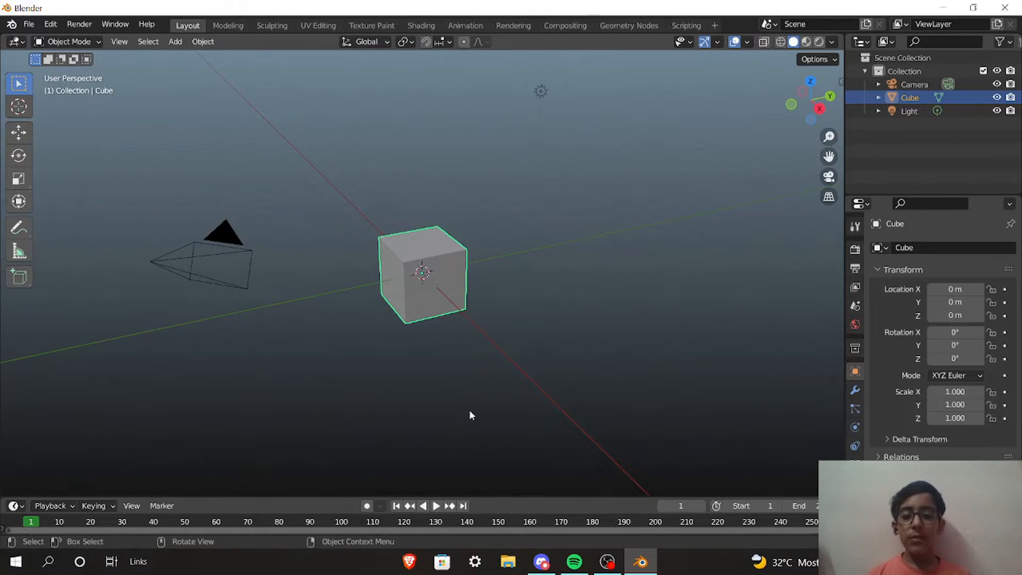
Step: Delete the default cube from the scene
middle_click_drag(441, 188, 422, 246)
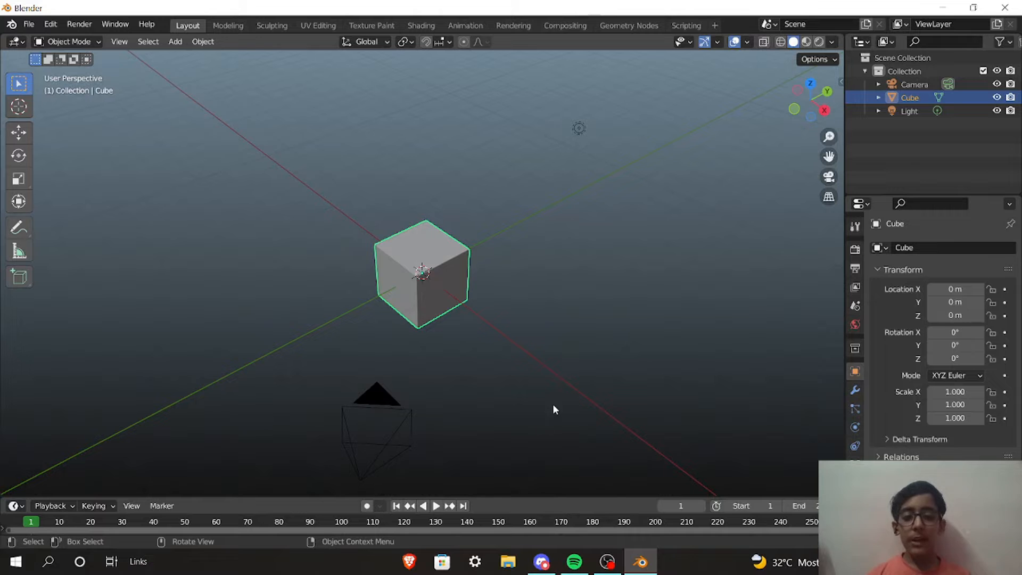
middle_click_drag(508, 335, 360, 346)
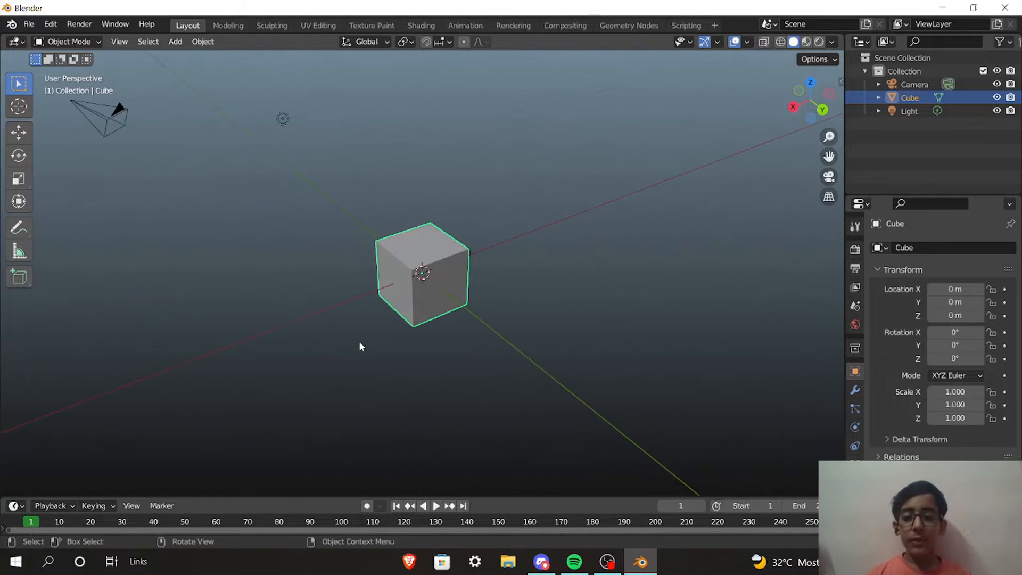
right_click(410, 254)
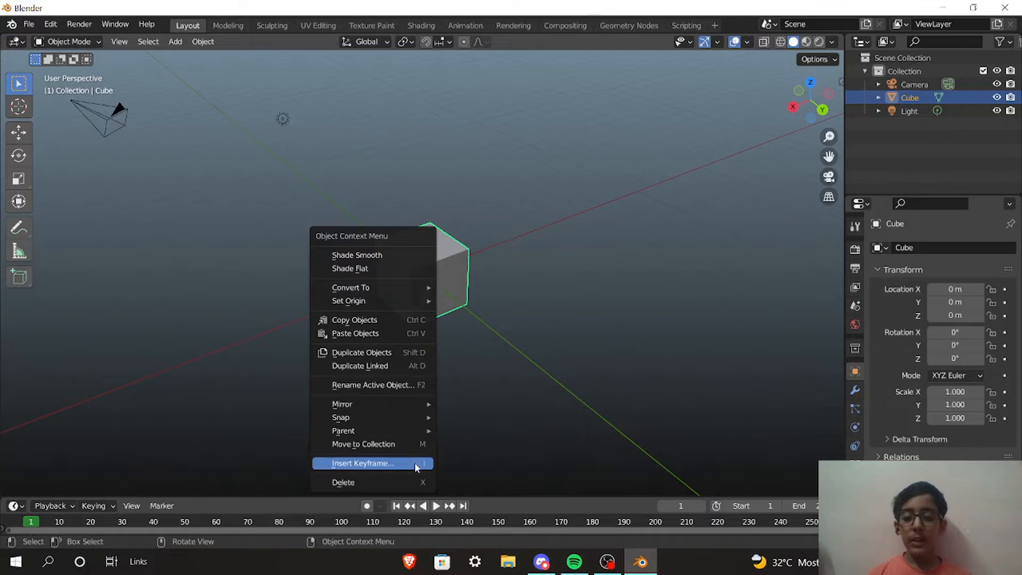
left_click(415, 483)
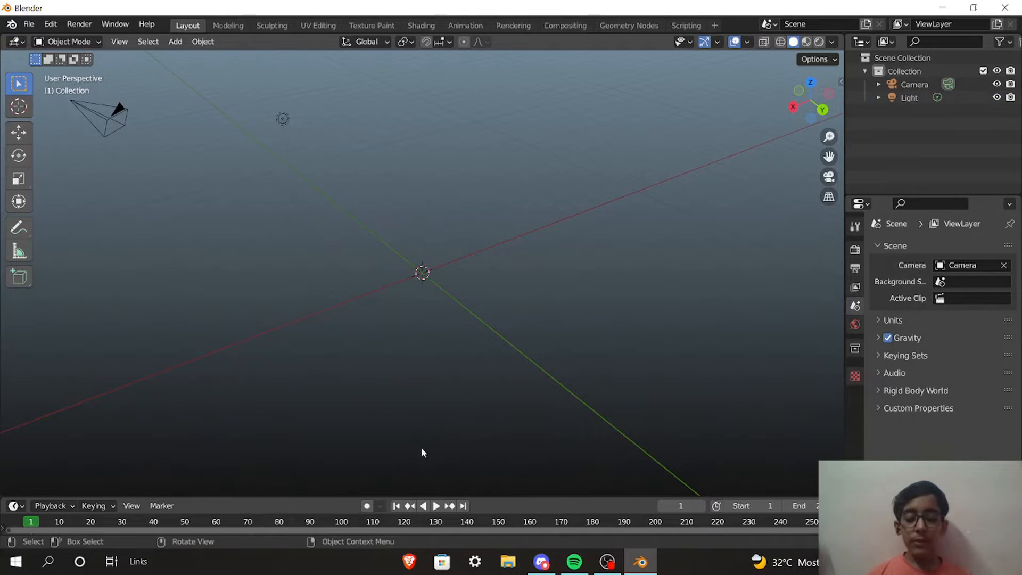
Step: Select the default light and delete it from the scene
middle_click_drag(438, 381, 552, 379)
left_click_drag(415, 79, 538, 166)
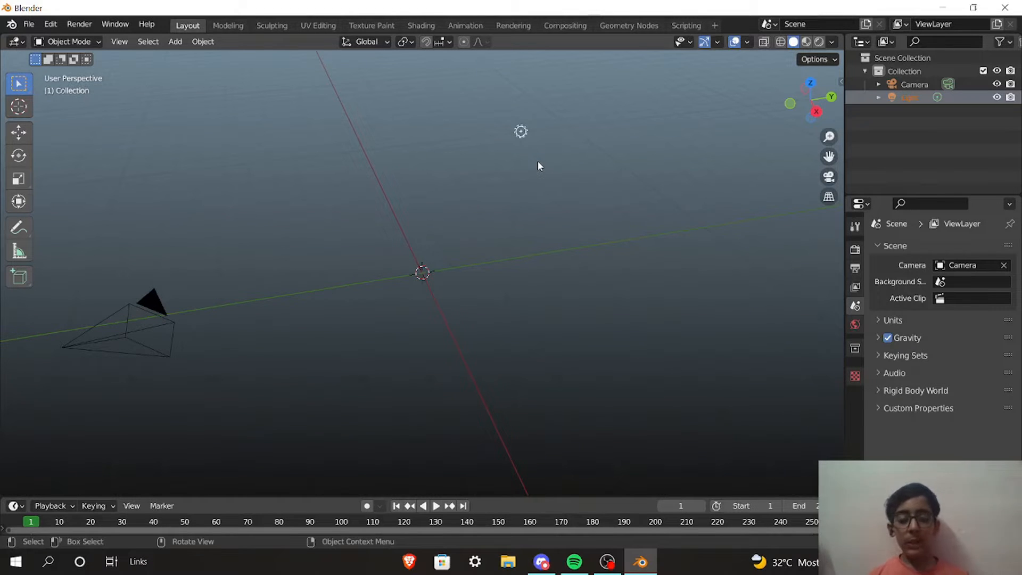
key("x")
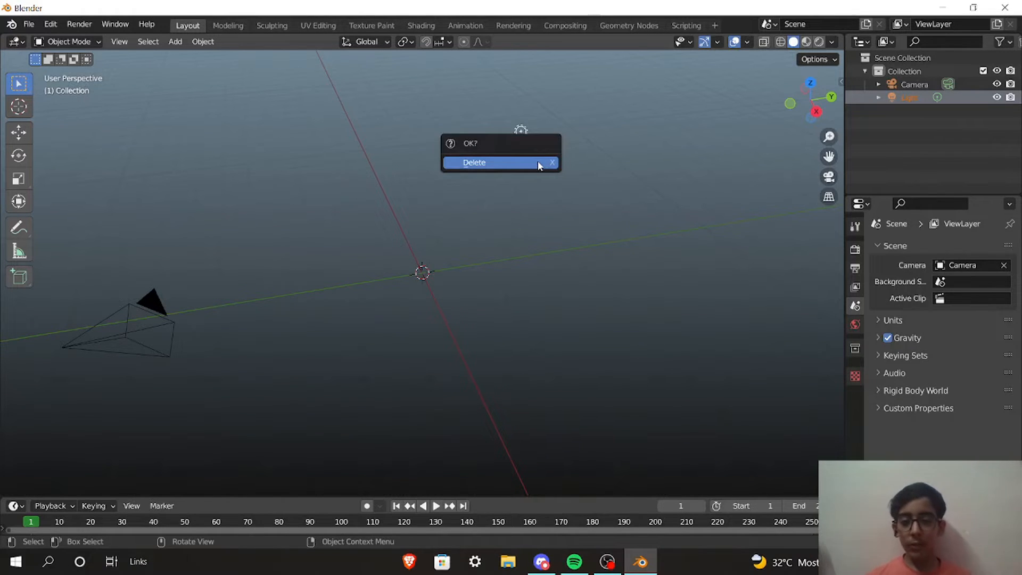
left_click(538, 163)
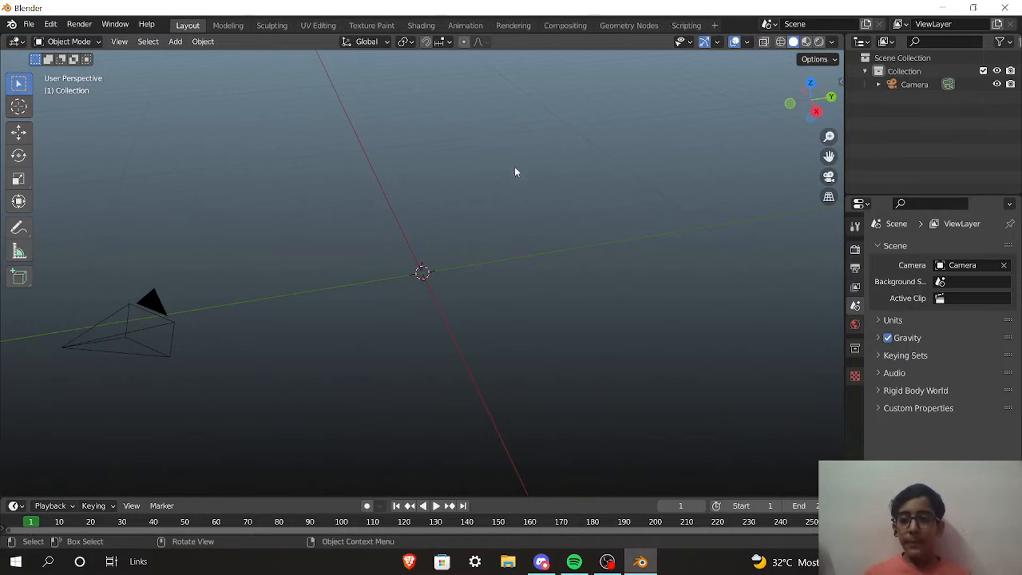
Step: Add a UV sphere mesh at the world origin
middle_click_drag(648, 199, 596, 208)
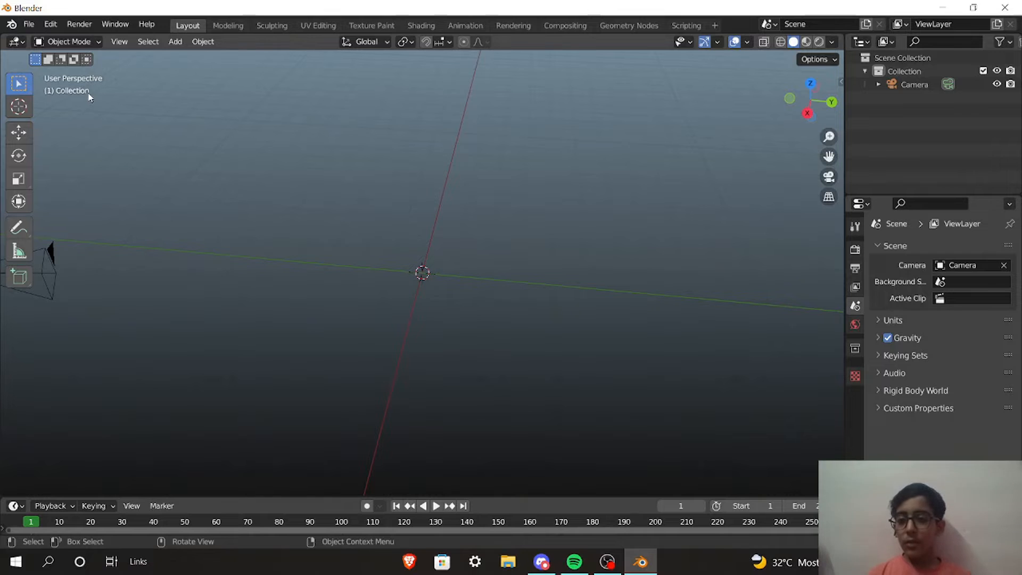
left_click(176, 42)
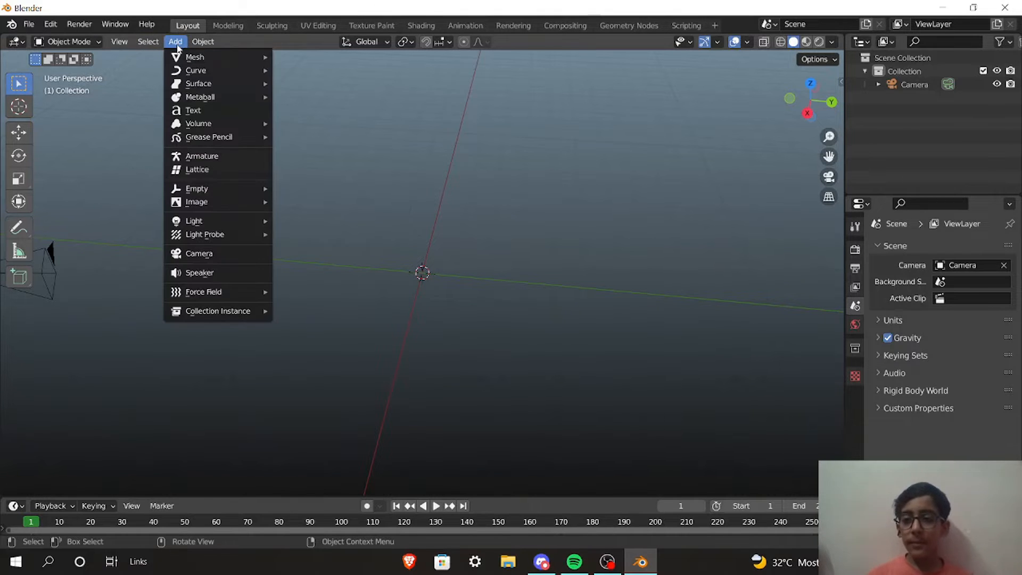
mouse_move(228, 314)
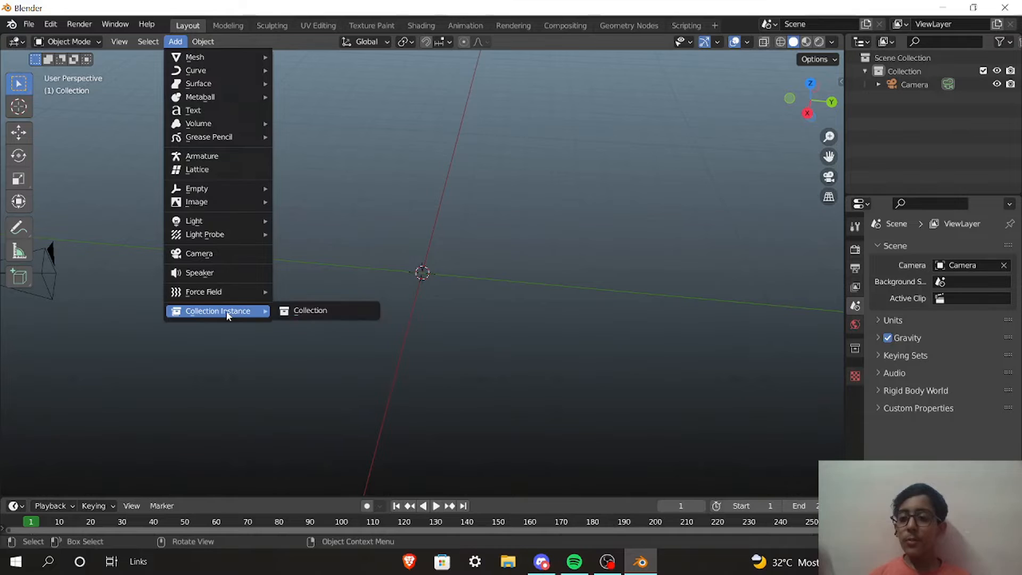
mouse_move(217, 64)
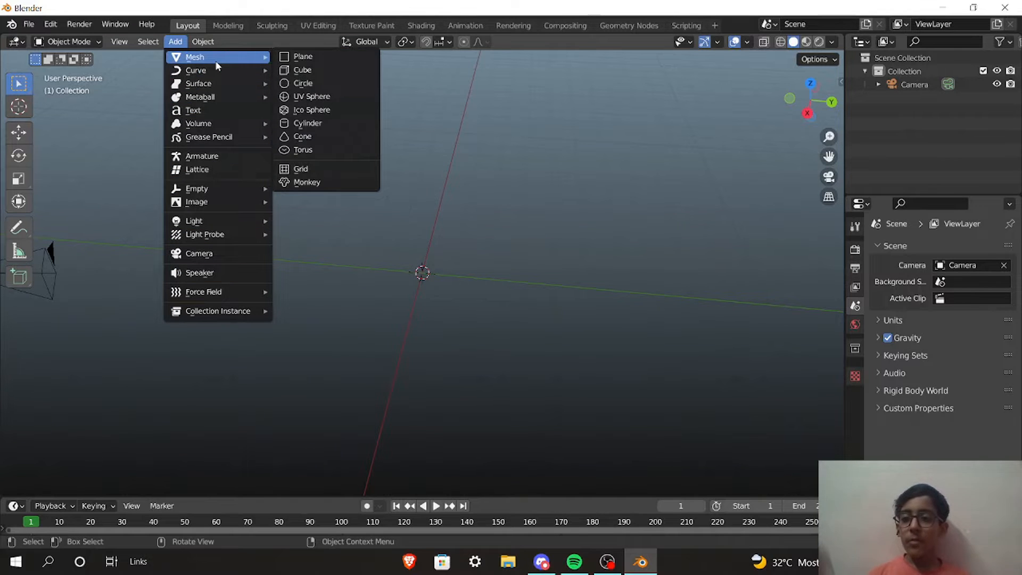
left_click(297, 97)
middle_click_drag(610, 263, 515, 242)
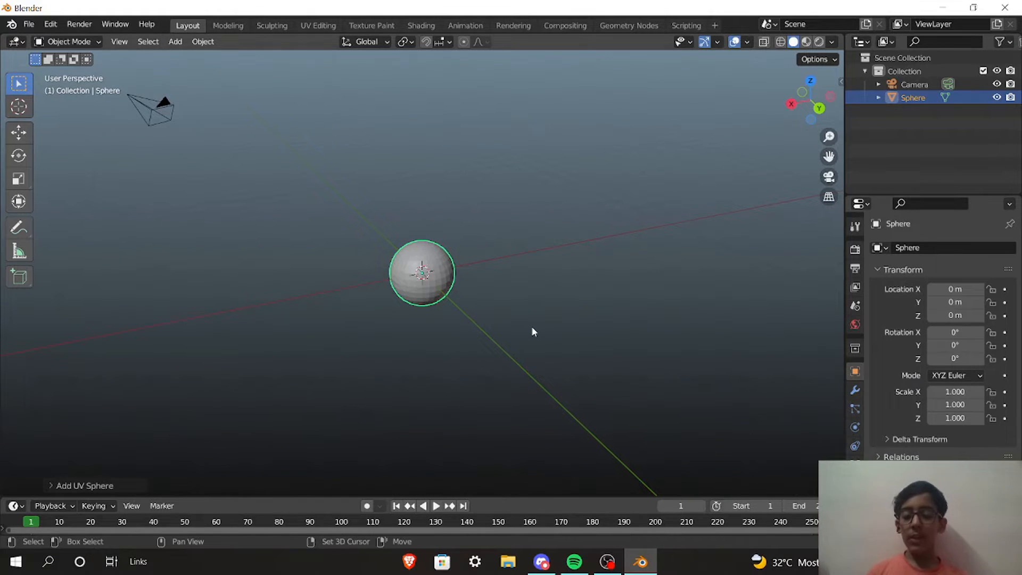
key("shift+a")
mouse_move(493, 291)
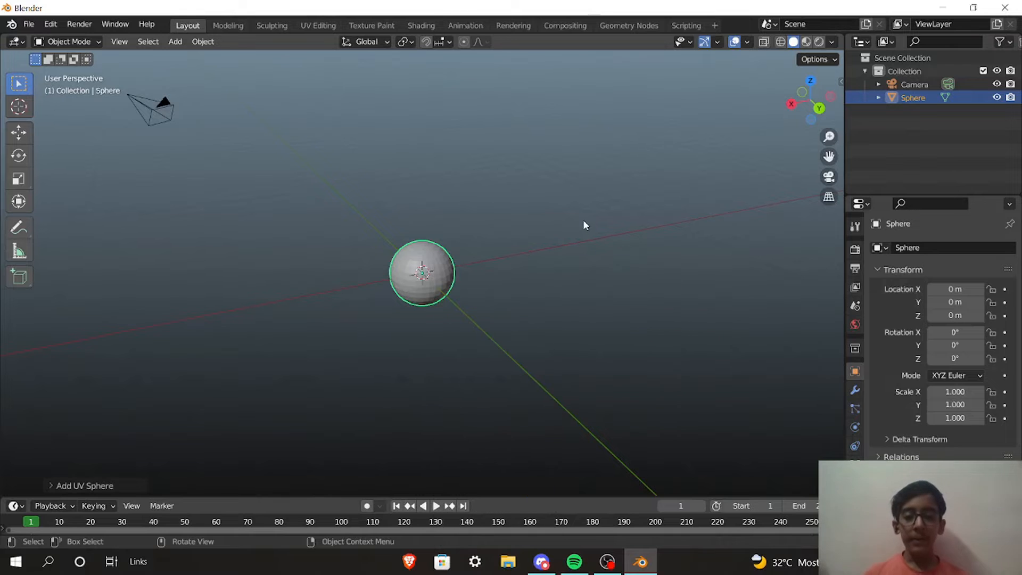
middle_click_drag(484, 272, 448, 313)
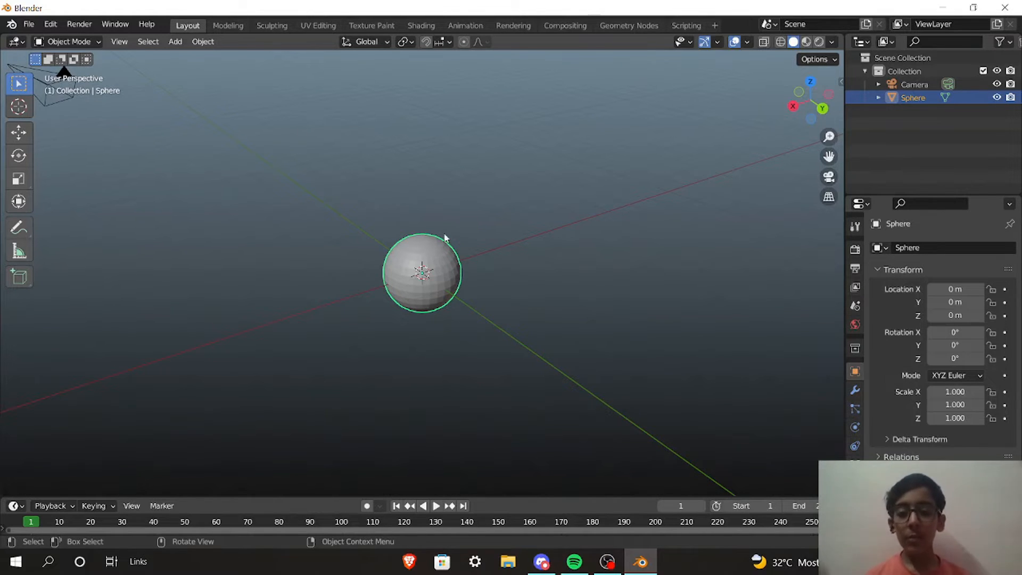
left_click(494, 206)
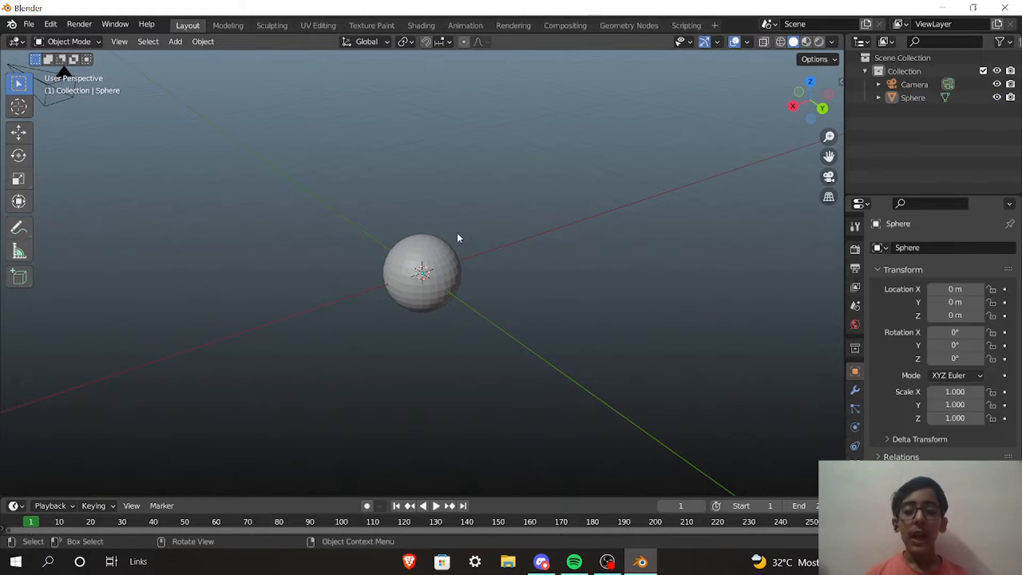
right_click(446, 259)
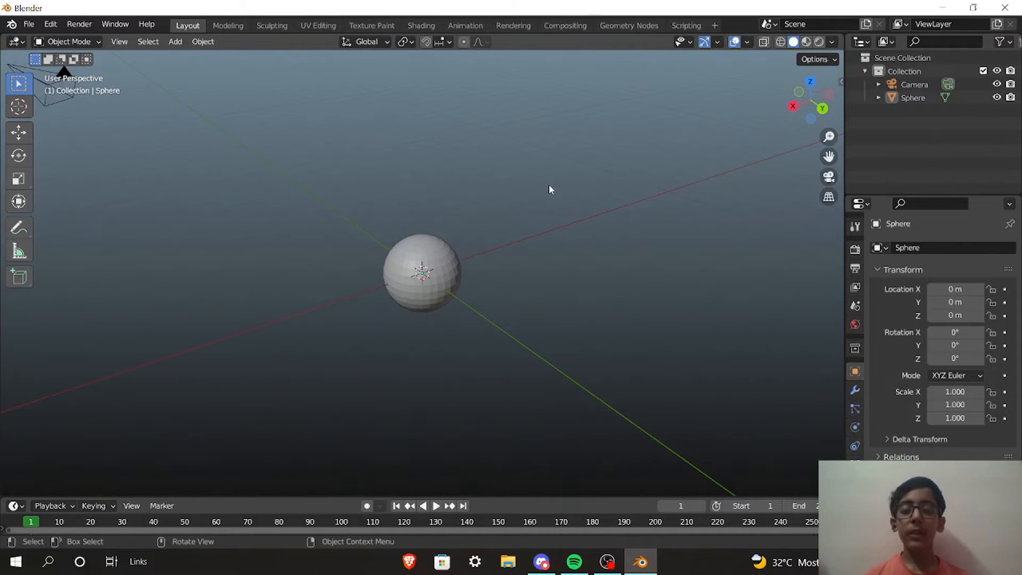
middle_click_drag(550, 189, 609, 187)
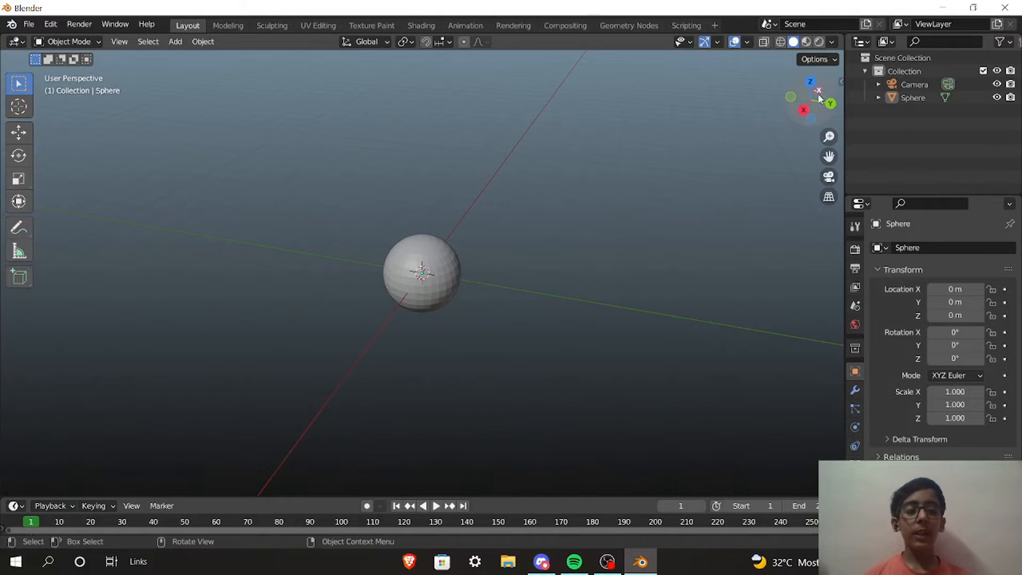
left_click_drag(822, 112, 794, 132)
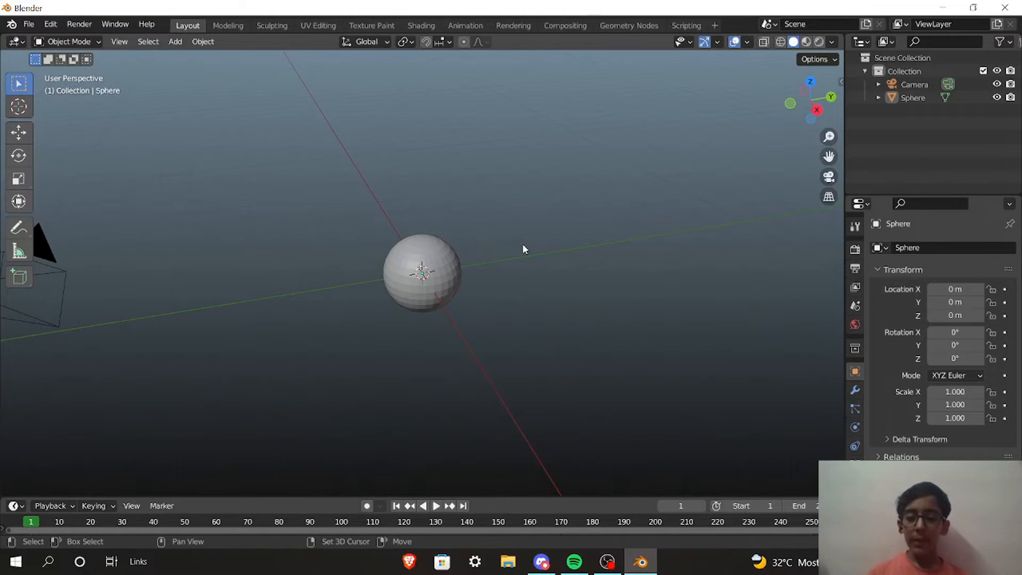
Step: Add a second UV sphere at the world origin, overlapping the first one
key("shift+a")
mouse_move(522, 244)
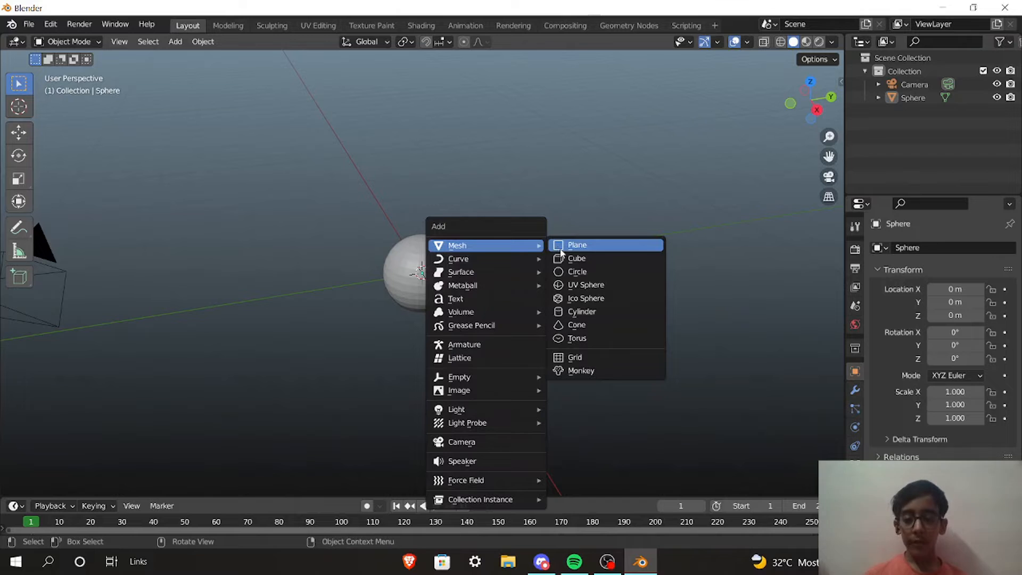
left_click(580, 286)
middle_click_drag(580, 286, 446, 286)
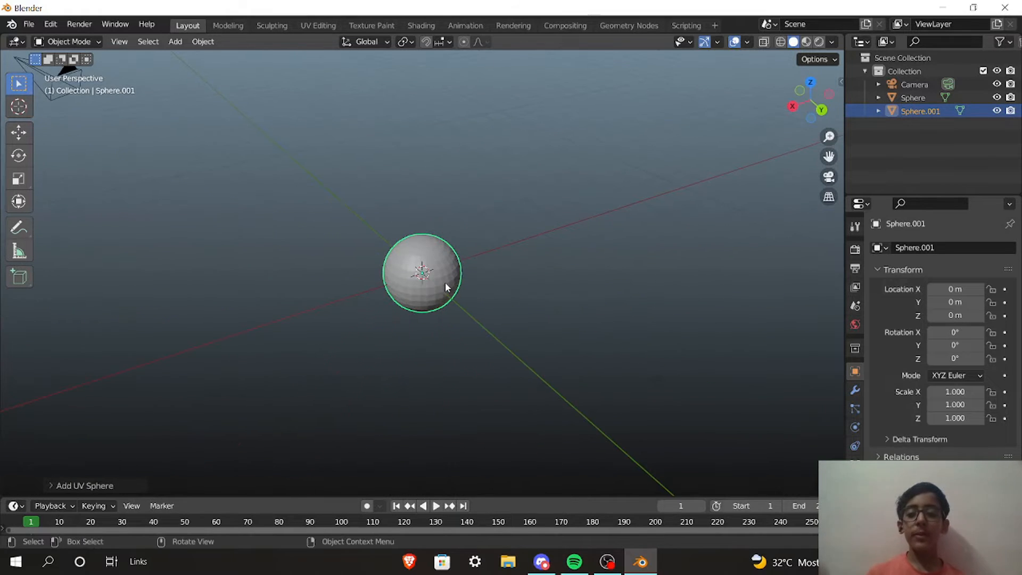
Step: Select the first of the two overlapping spheres and activate the Move tool
left_click(442, 273)
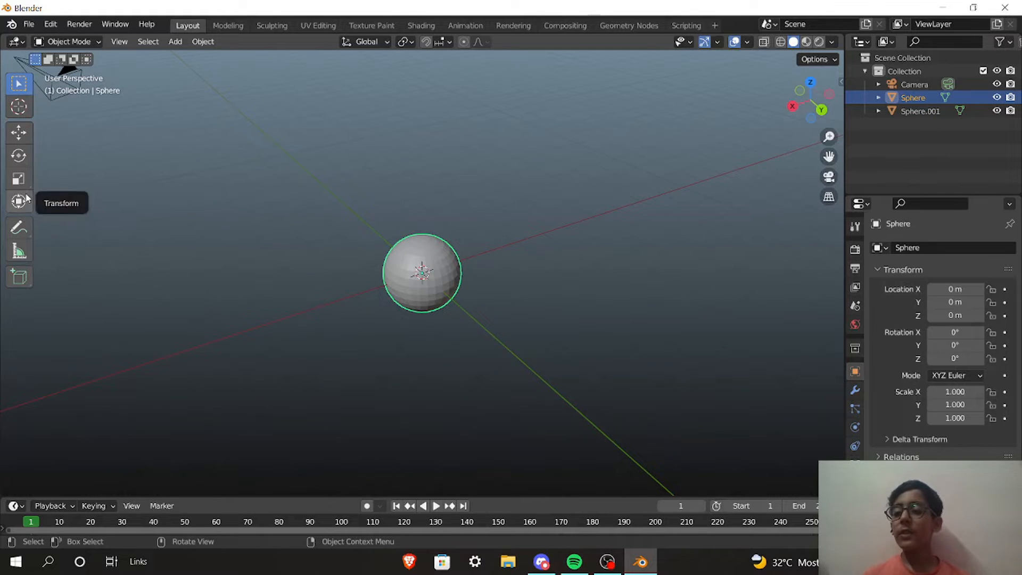
left_click(22, 134)
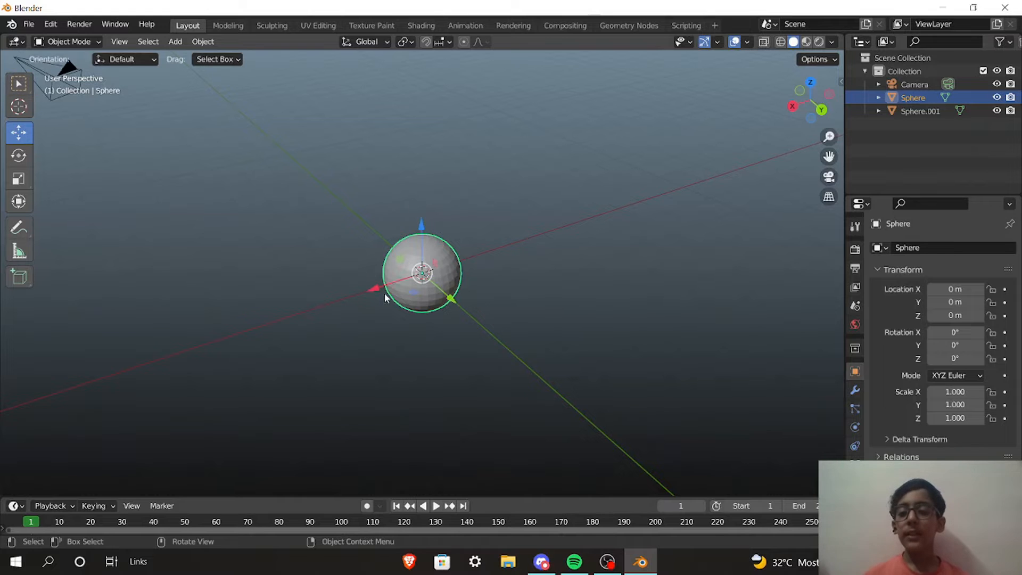
mouse_move(536, 280)
middle_mouse_down()
mouse_move(693, 306)
mouse_move(542, 264)
middle_mouse_up()
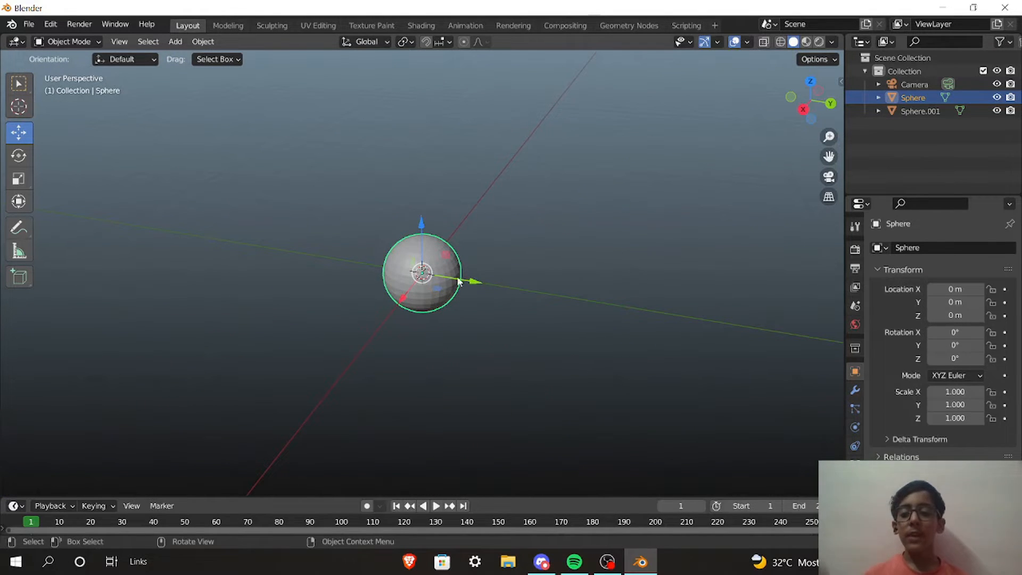
left_click_drag(426, 274, 527, 184)
middle_click_drag(643, 223, 561, 190)
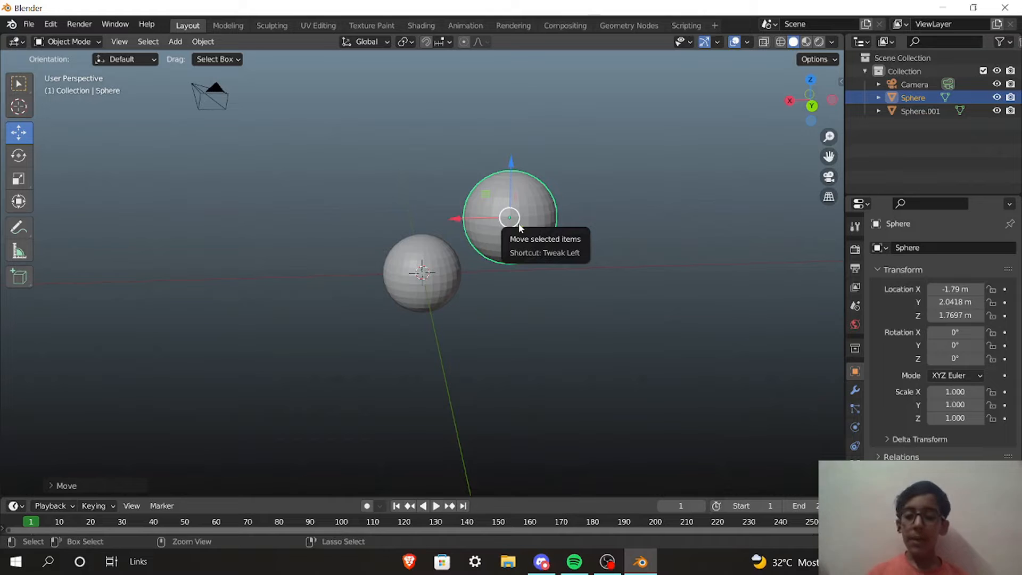
key("alt+g")
middle_click_drag(463, 279, 487, 315)
scroll(392, 284, "down", 1)
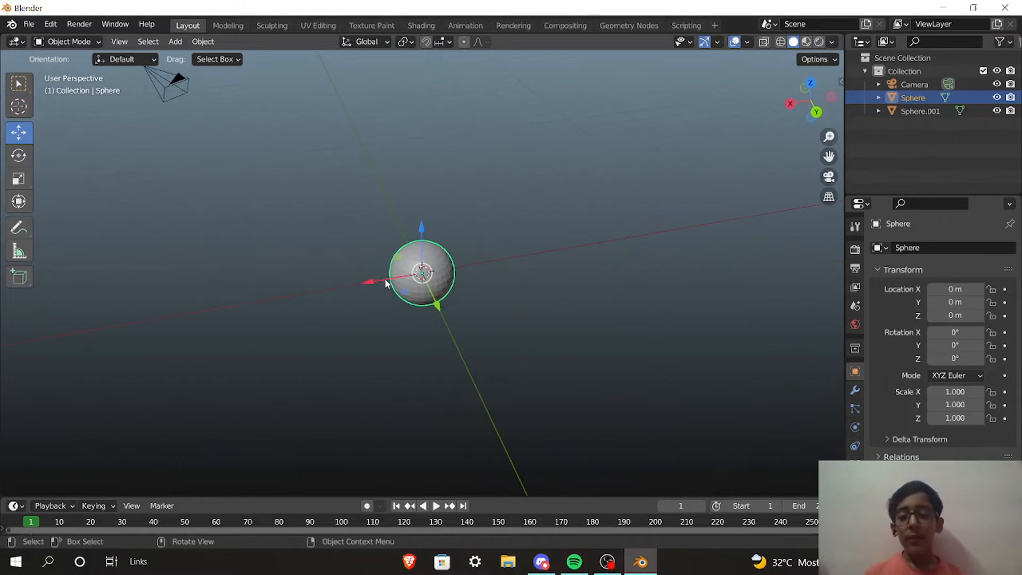
Step: Move the selected sphere about 2.14 m along the X axis and raise it about 0.91 m along the Z axis
scroll(404, 281, "up", 2)
left_click_drag(397, 281, 294, 302)
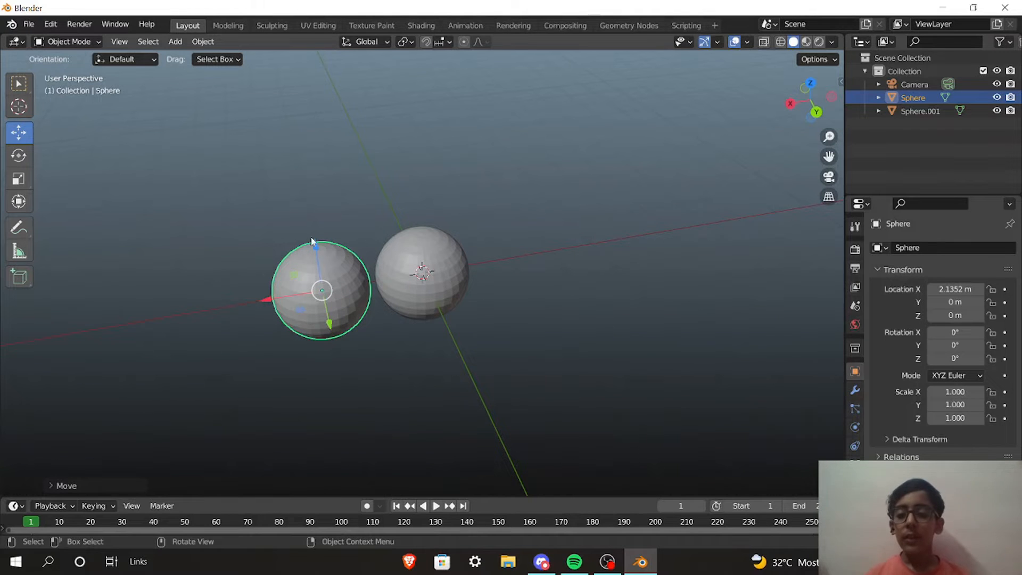
middle_click_drag(508, 306, 468, 290)
left_click_drag(325, 264, 324, 217)
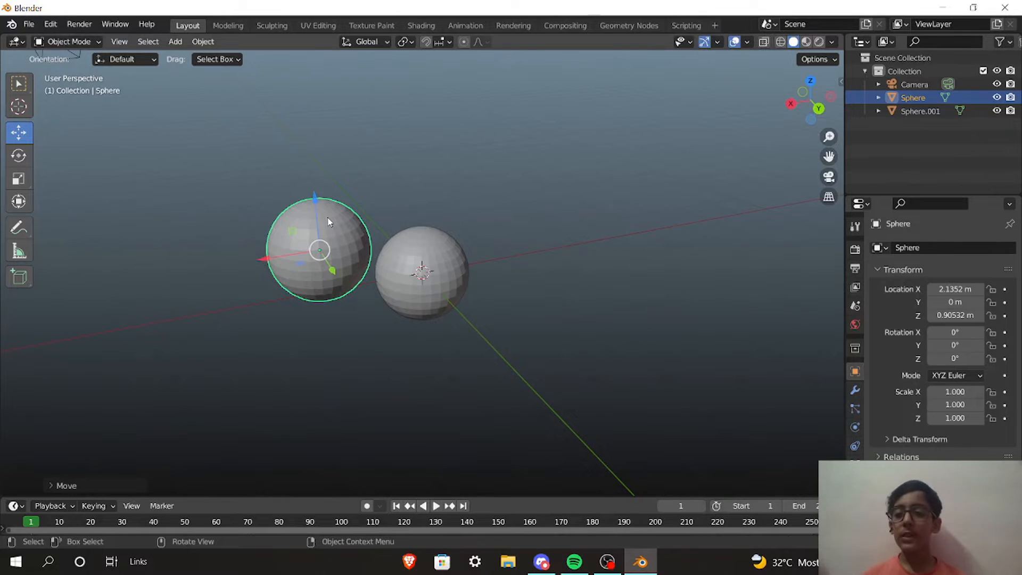
Step: Scale the selected head sphere down uniformly to about 0.81
left_click(24, 181)
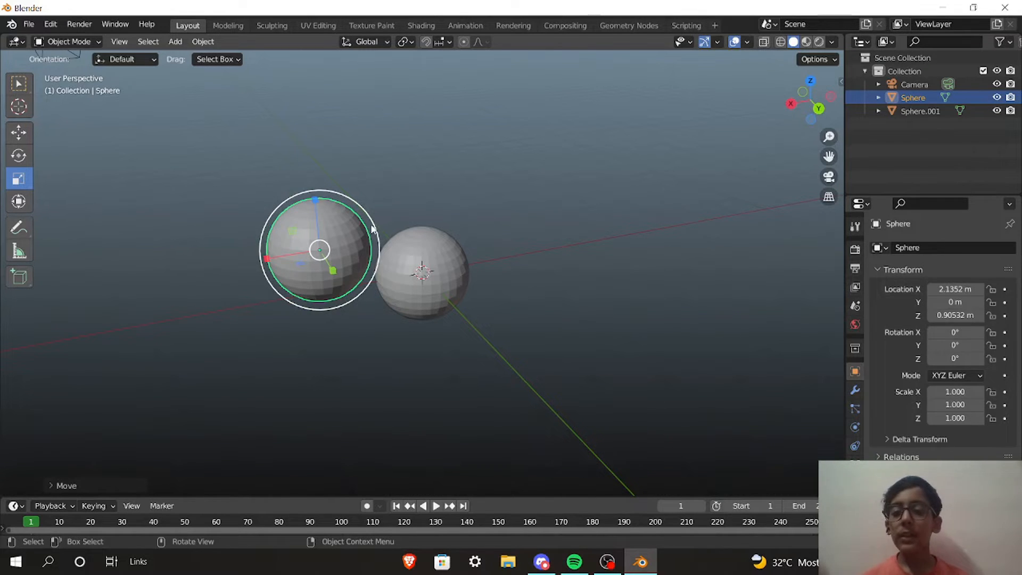
mouse_move(370, 233)
left_mouse_down()
mouse_move(326, 251)
mouse_move(363, 250)
left_mouse_up()
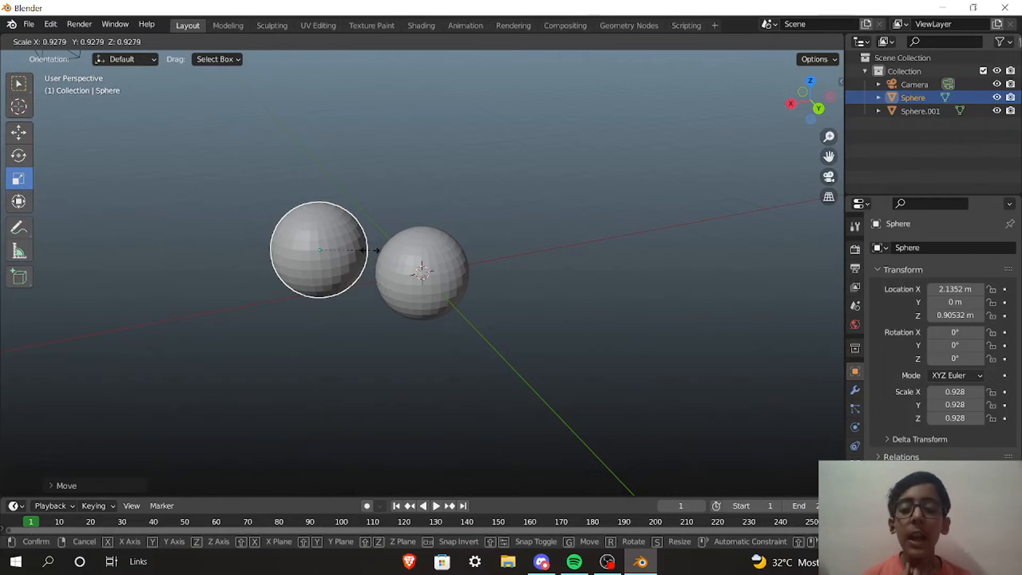
left_click_drag(364, 249, 359, 250)
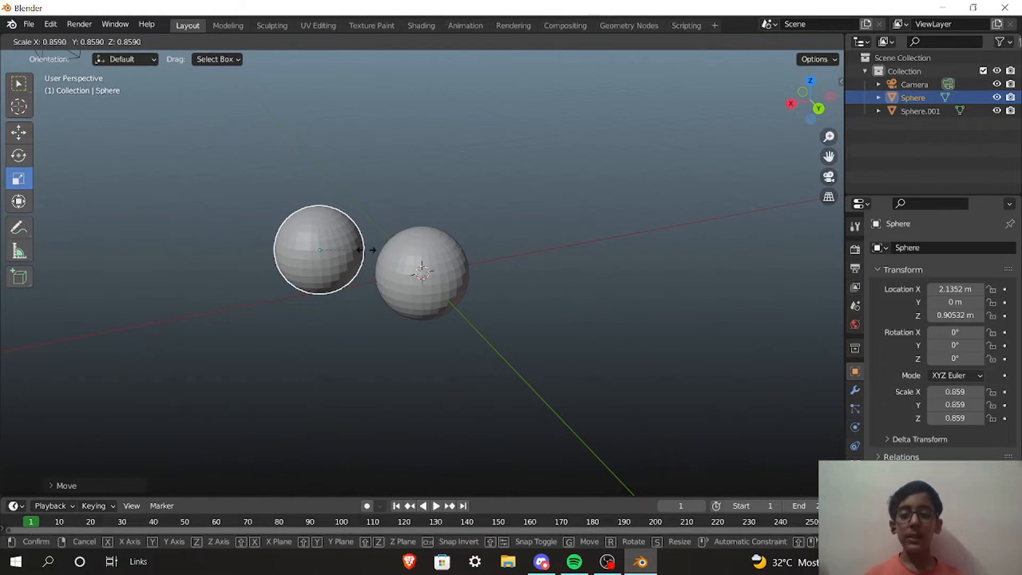
left_click_drag(359, 249, 358, 250)
middle_click_drag(452, 217, 516, 212)
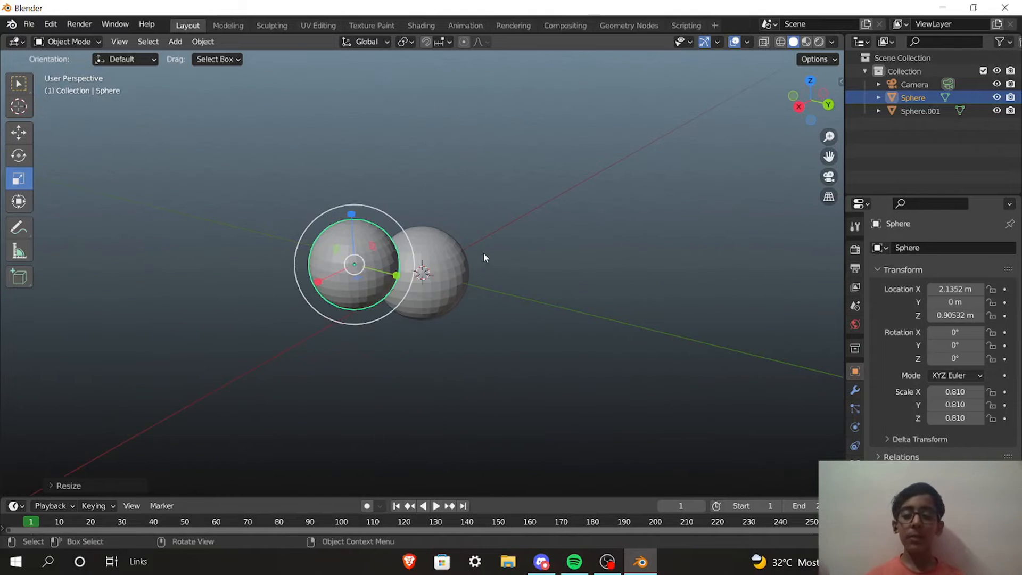
Step: Move the head sphere along the X axis to about 1.10 m so it overlaps the body, and deselect it
left_click(24, 134)
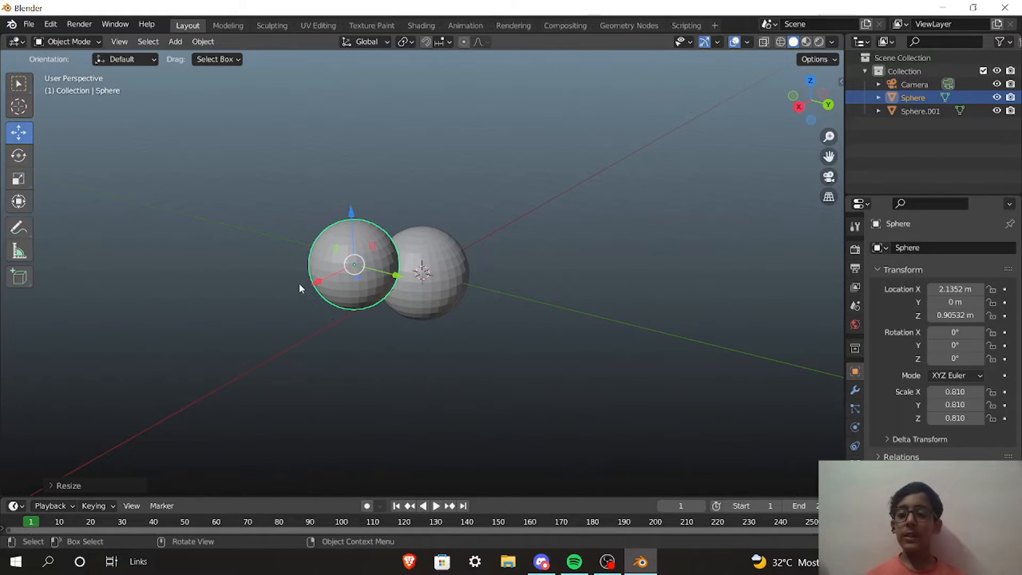
left_click_drag(314, 284, 347, 256)
middle_click_drag(348, 256, 479, 347)
left_click(586, 308)
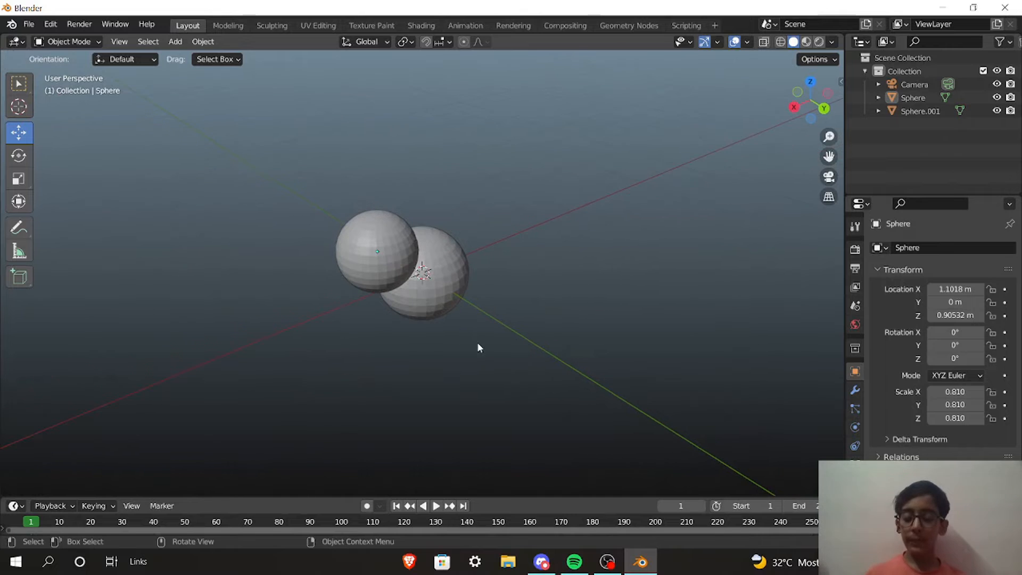
Step: Add a third UV sphere and move it clear of the others, to about X 3.55 m and Z 2.67 m
key("shift+a")
mouse_move(471, 288)
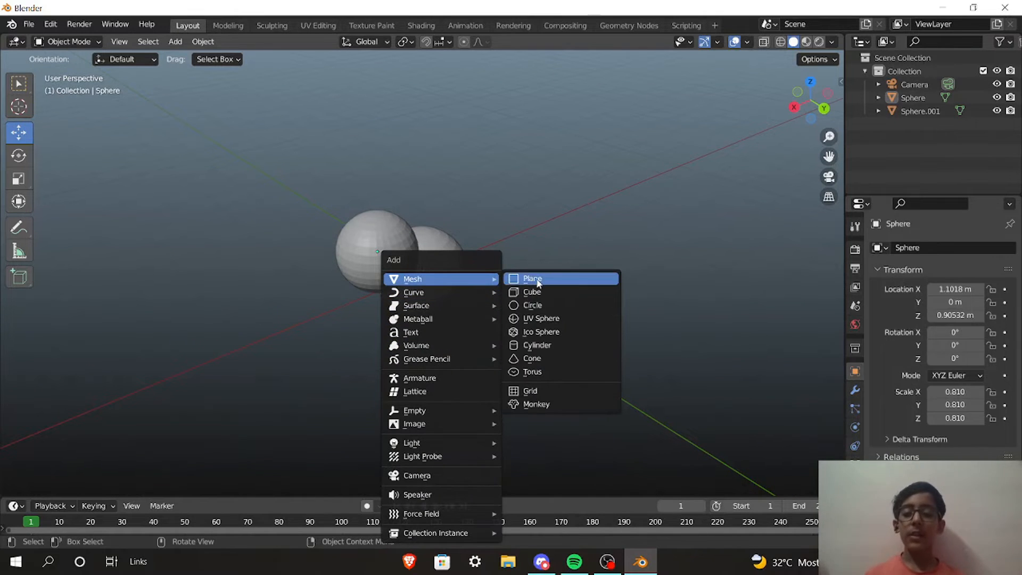
left_click(544, 318)
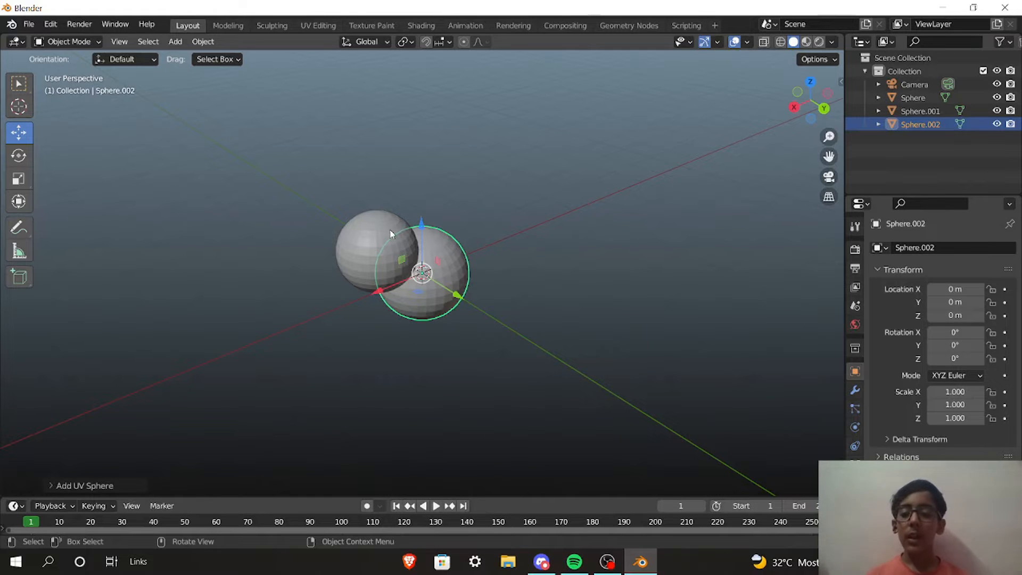
left_click_drag(421, 229, 414, 104)
key("g")
left_click(186, 222)
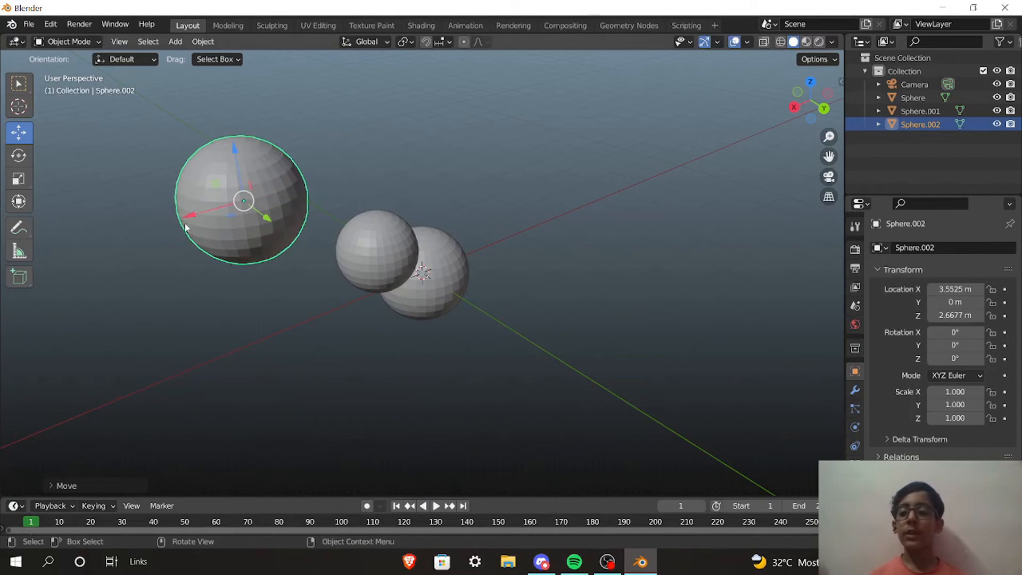
Step: Scale the new sphere down uniformly to about 0.118 for an eye, and deselect it
left_click(20, 181)
left_click_drag(296, 174, 248, 203)
left_click(276, 298)
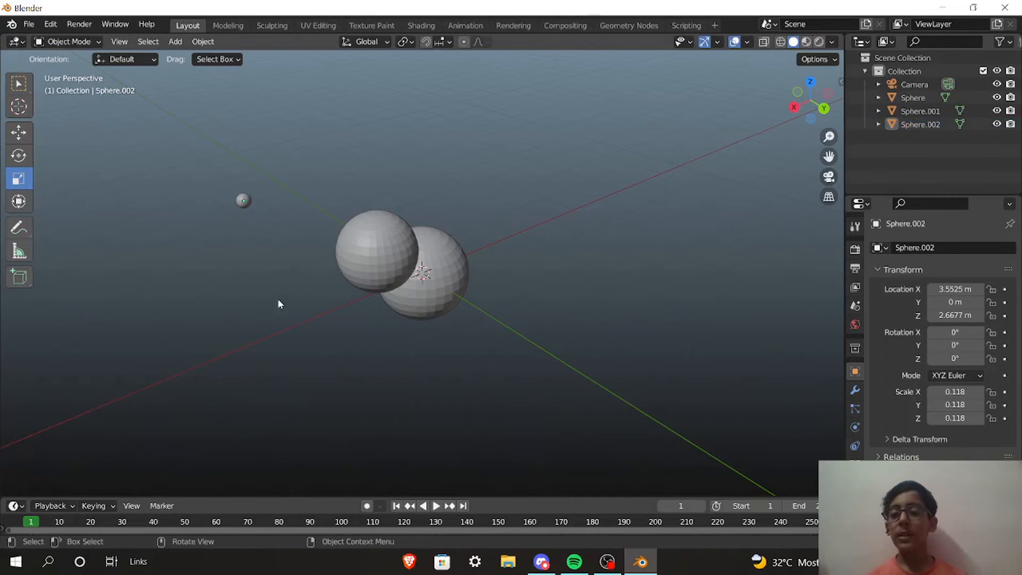
Step: Move the small eye sphere toward the head, to about X 1.84 m and Z 1.68 m
middle_click_drag(344, 321, 387, 229)
left_click(389, 225)
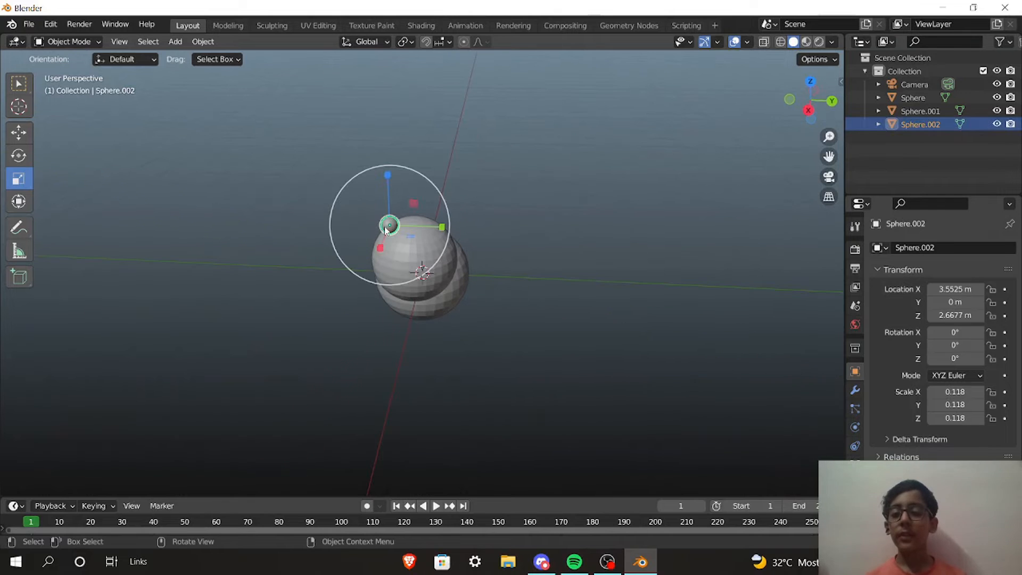
left_click(27, 136)
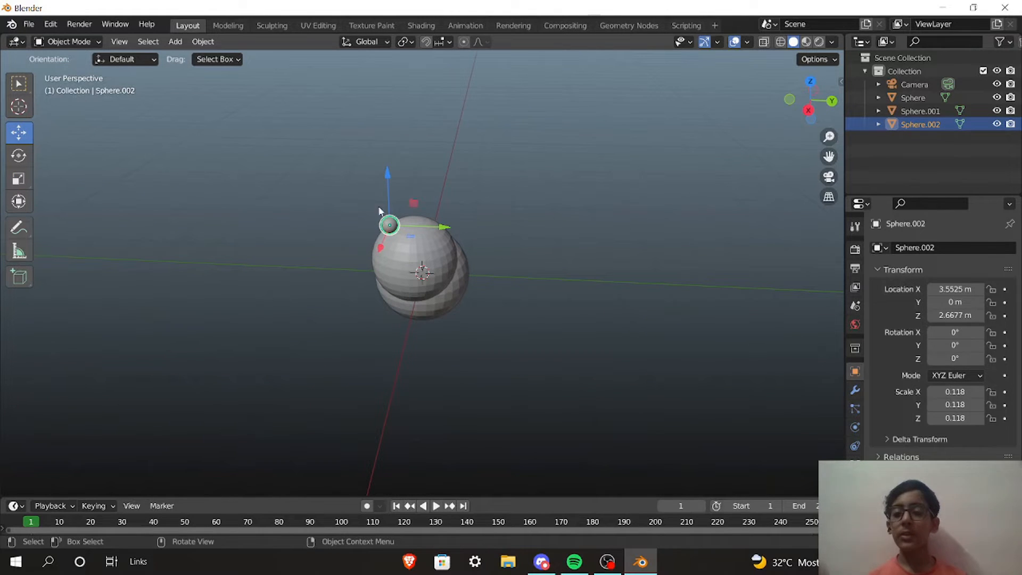
left_click_drag(386, 173, 388, 232)
middle_click_drag(388, 231, 326, 264)
key("g")
key("x")
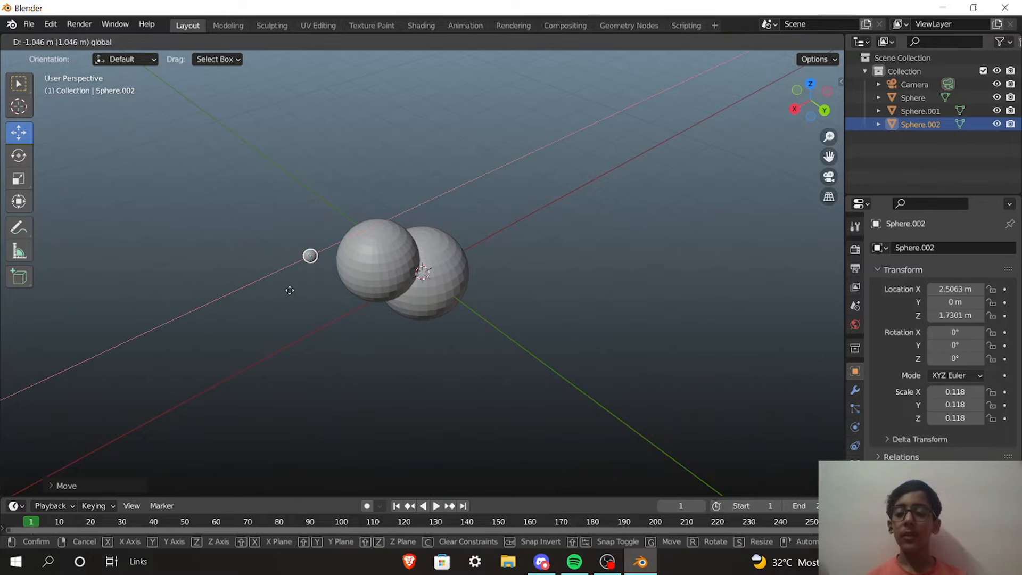
left_click(369, 275)
mouse_move(366, 189)
left_mouse_down()
mouse_move(366, 215)
mouse_move(367, 191)
left_mouse_up()
left_click_drag(354, 235, 316, 256)
Step: Seat the eye sphere on one side of the head's front, at about X 1.81 m, Y -0.22 m and Z 1.09 m
middle_click_drag(316, 256, 548, 254)
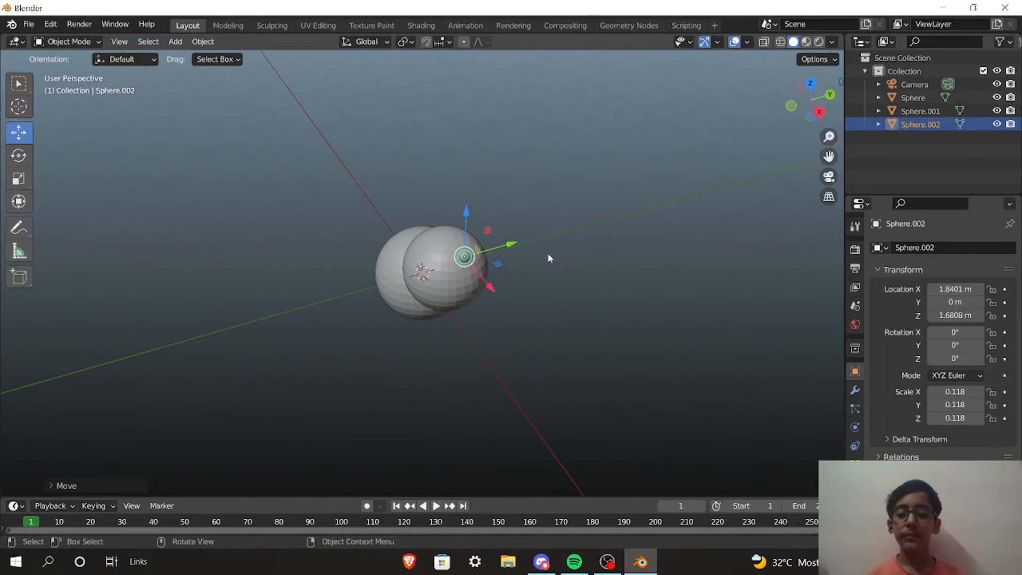
left_click_drag(467, 214, 483, 308)
middle_click_drag(483, 307, 488, 261)
left_click_drag(488, 261, 452, 243)
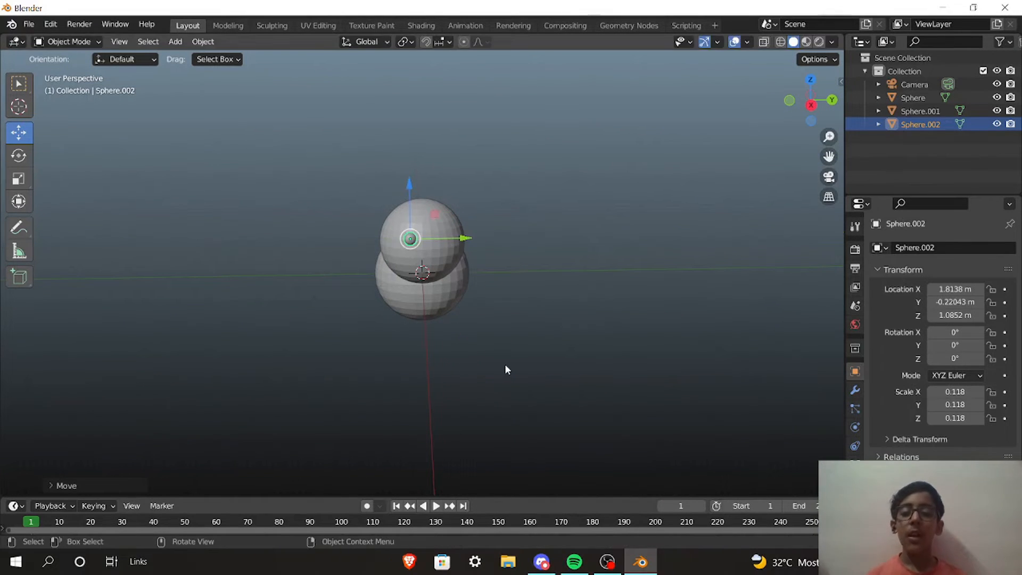
Step: Copy the eye sphere and paste a duplicate of it in place
right_click(411, 238)
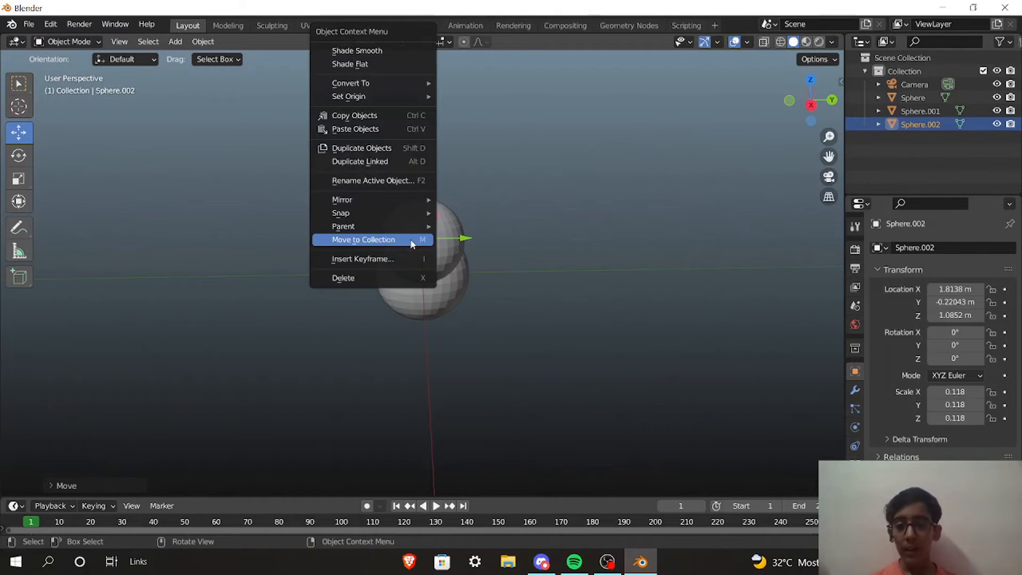
left_click(377, 117)
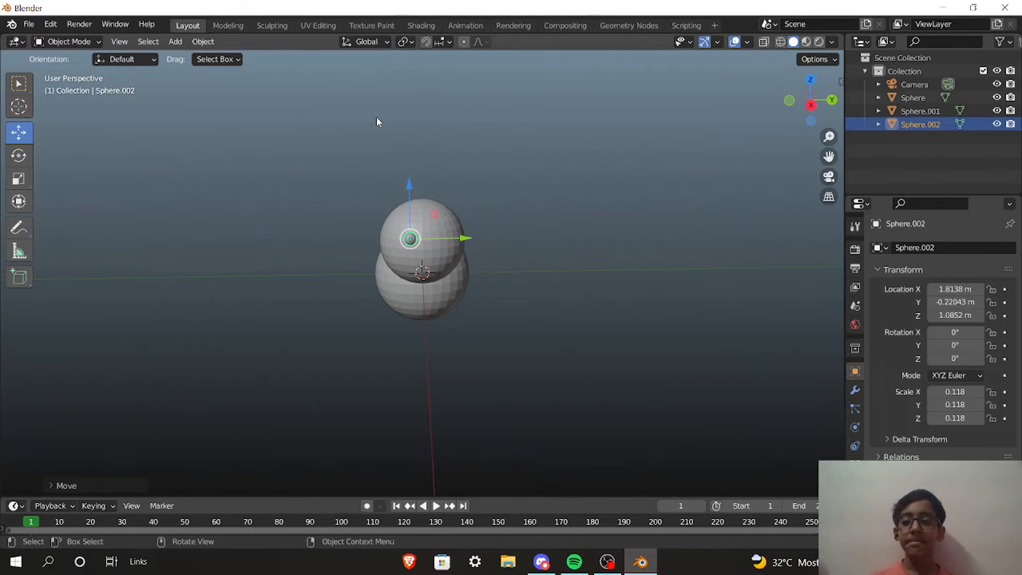
right_click(561, 239)
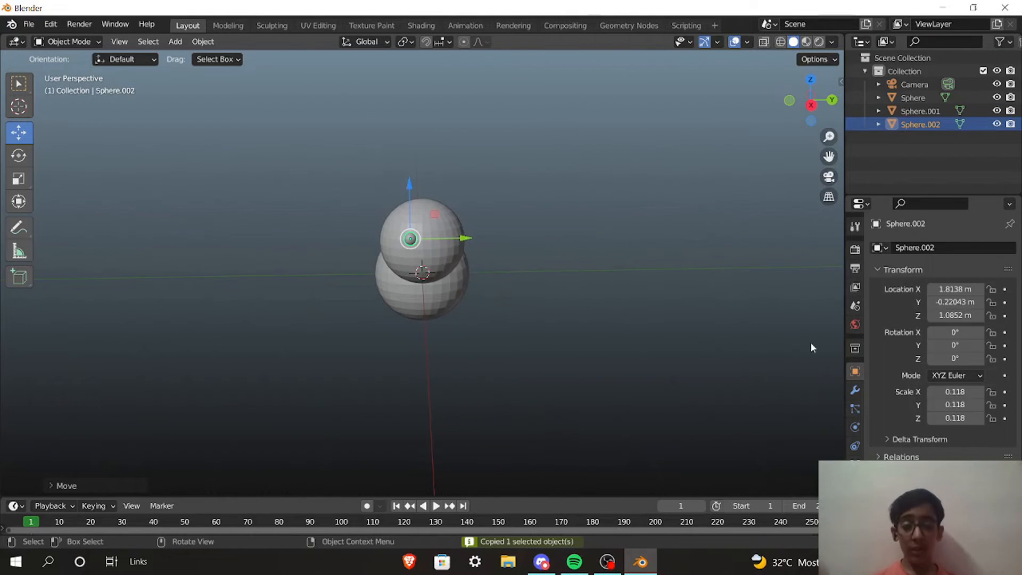
right_click(647, 253)
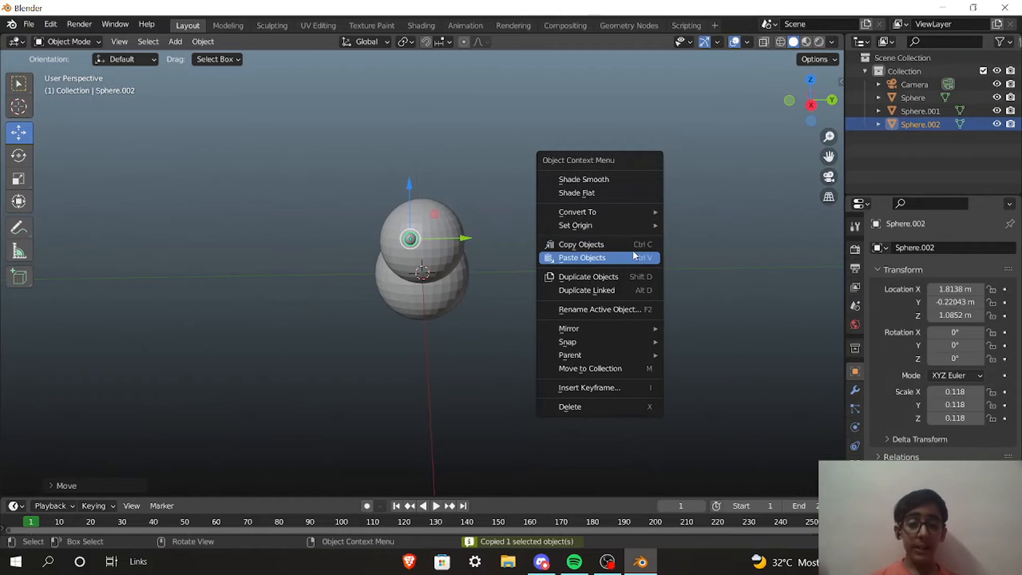
left_click(633, 253)
left_click(607, 562)
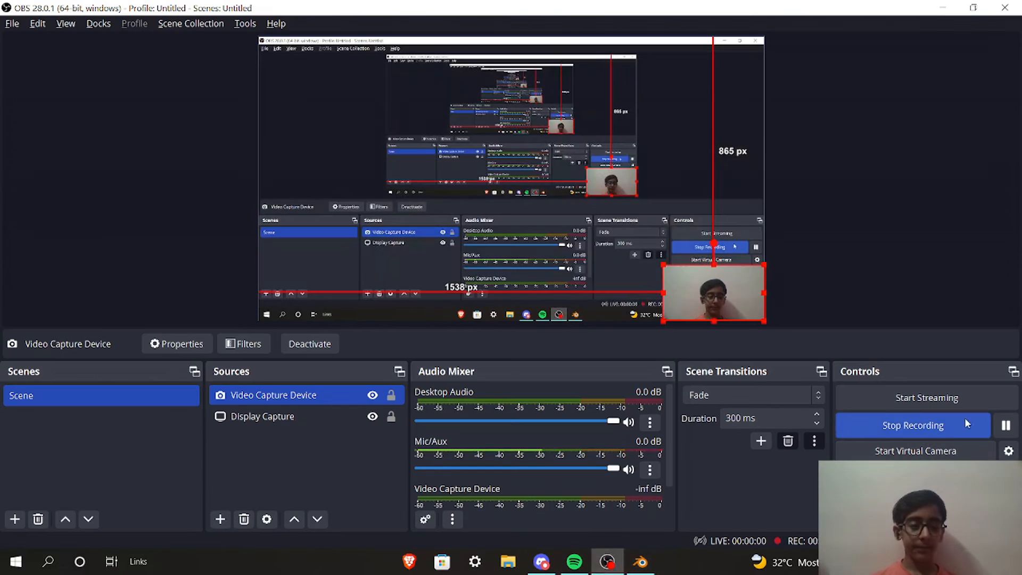
left_click(1014, 426)
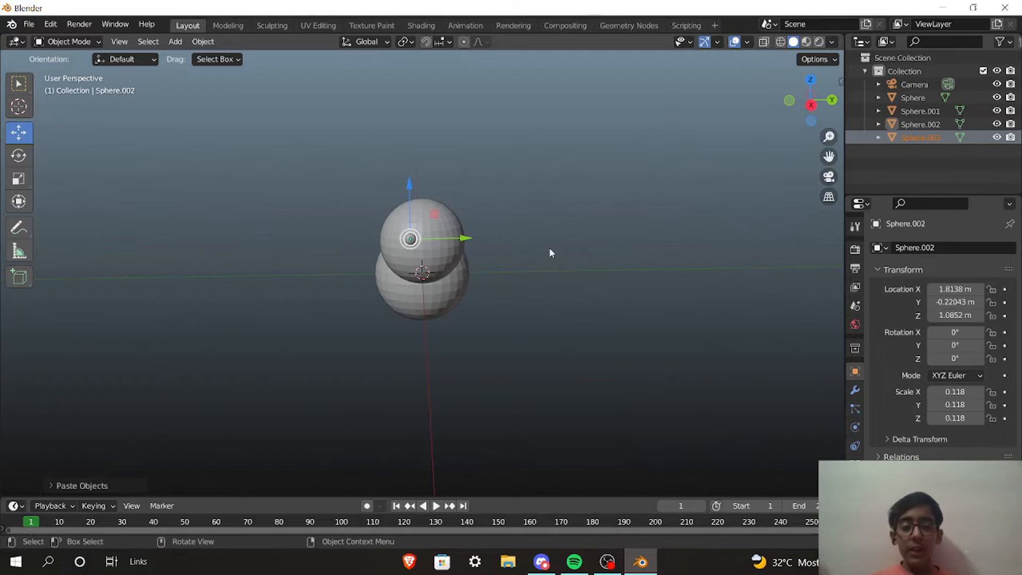
Step: Paste another copy of the eye sphere and move it along the Y axis to the other side of the head's front
right_click(649, 107)
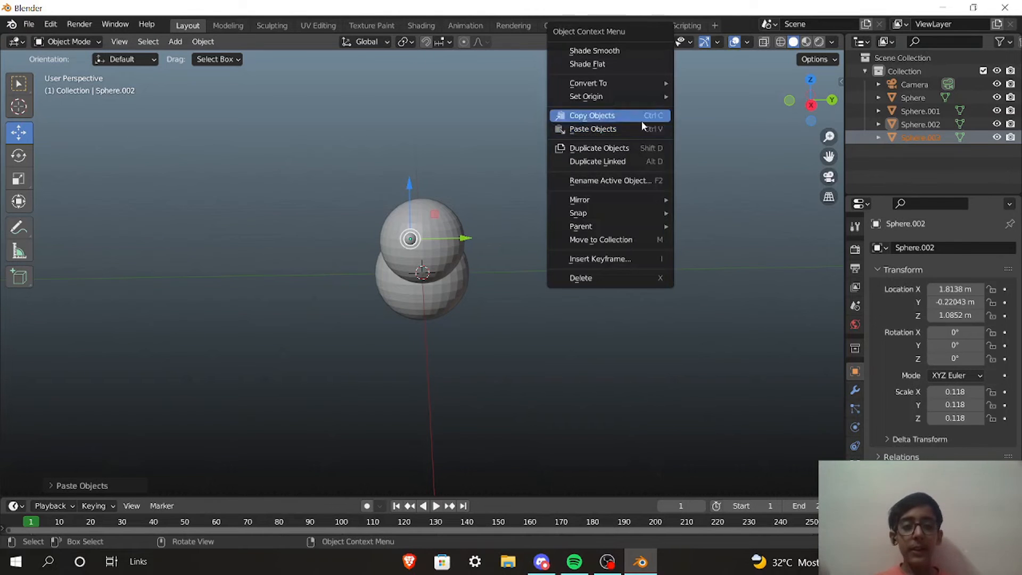
left_click(610, 129)
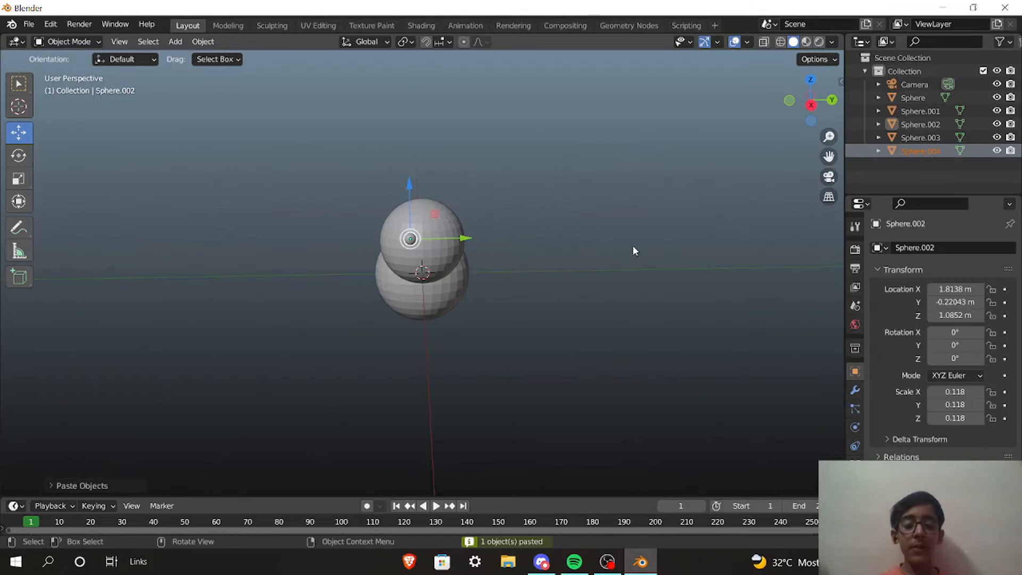
key("g")
left_click(632, 262)
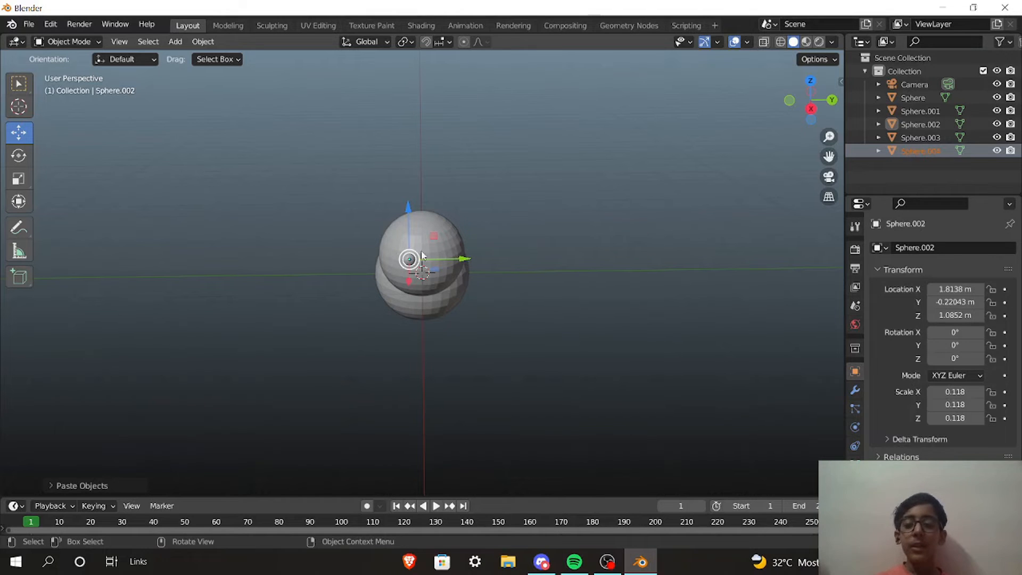
left_click_drag(449, 262, 479, 262)
middle_click_drag(509, 291, 433, 287)
left_click(588, 286)
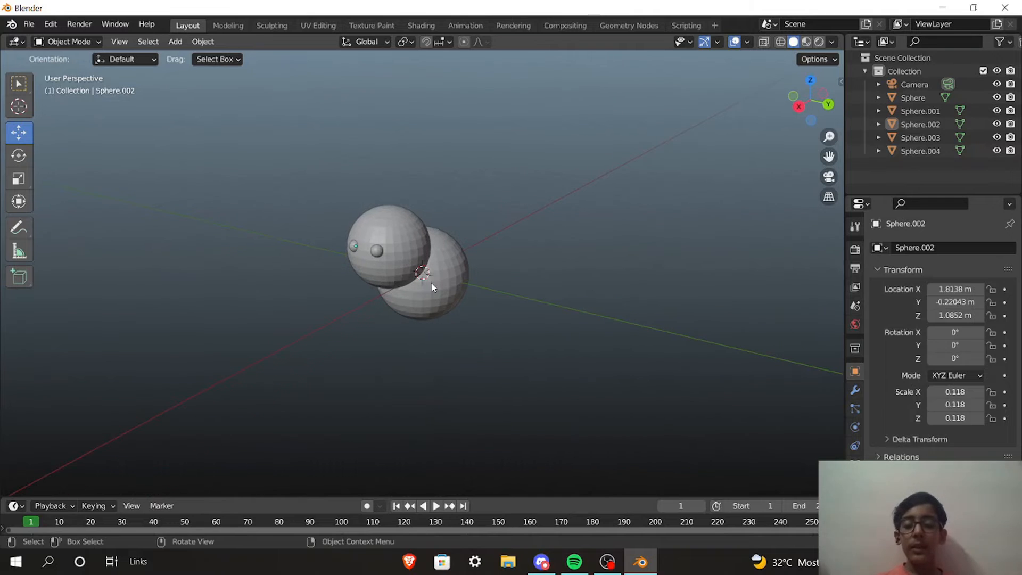
Step: Add a cone mesh and raise it above the spheres to about Z 2.81 m
key("shift+a")
mouse_move(433, 279)
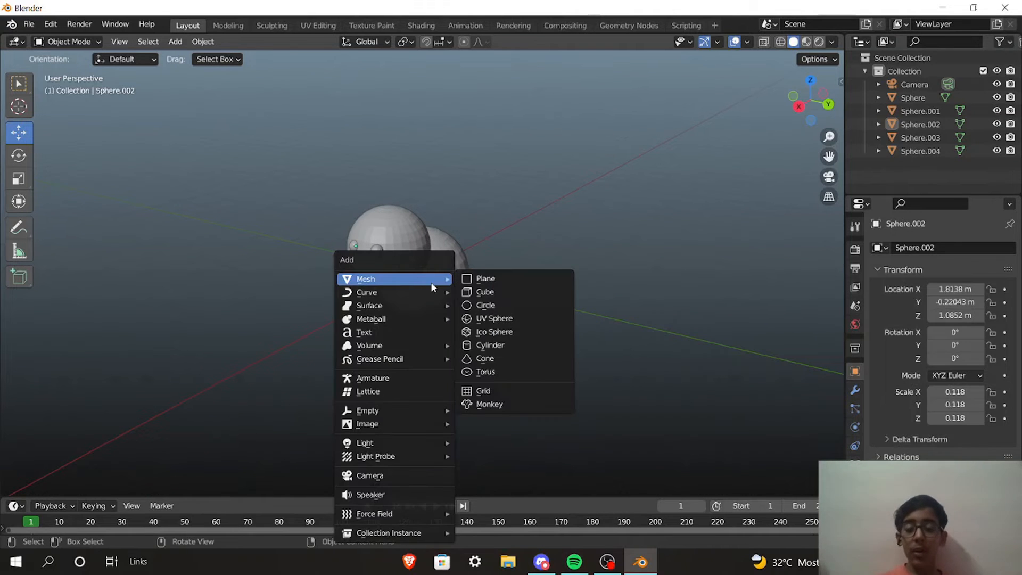
left_click(492, 358)
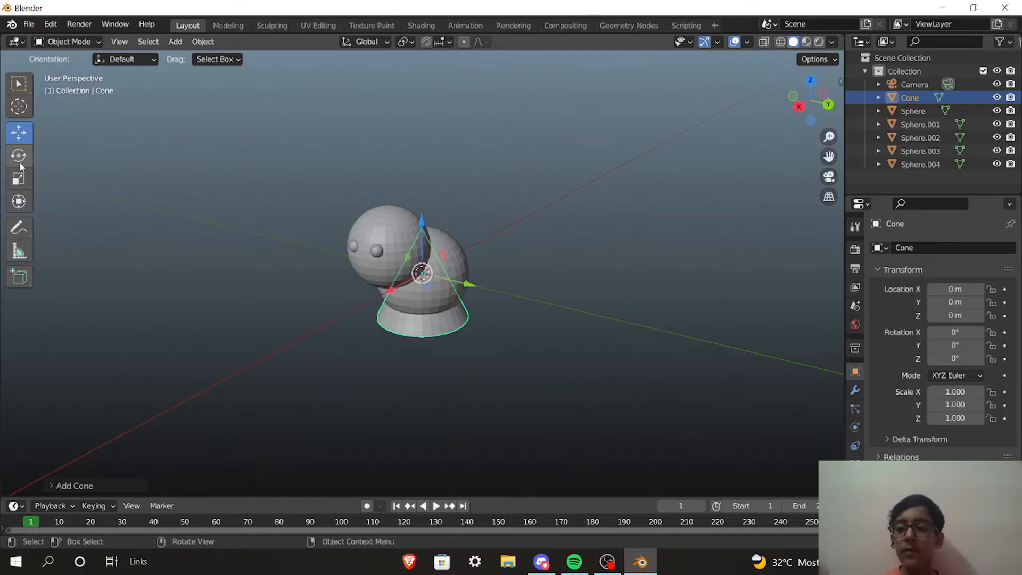
left_click_drag(421, 218, 402, 87)
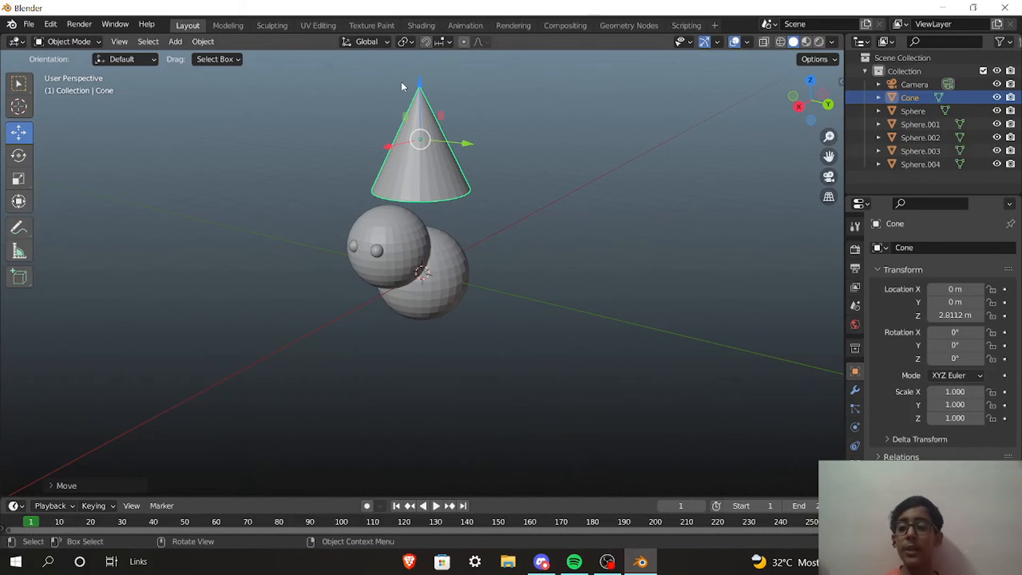
Step: Rotate the cone about -86.6° around the Y axis so it lies on its side
left_click(19, 157)
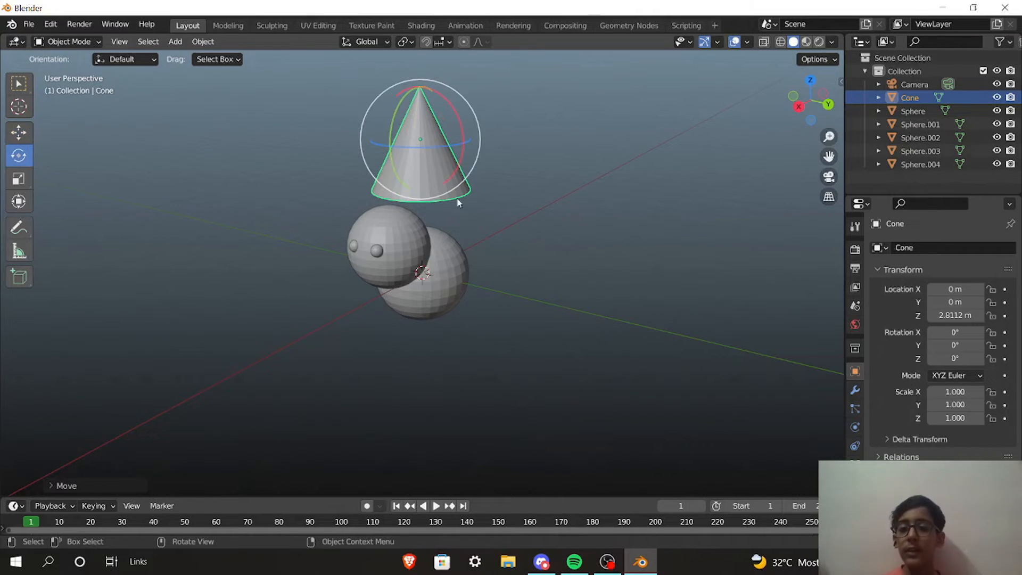
middle_click_drag(562, 203, 473, 241)
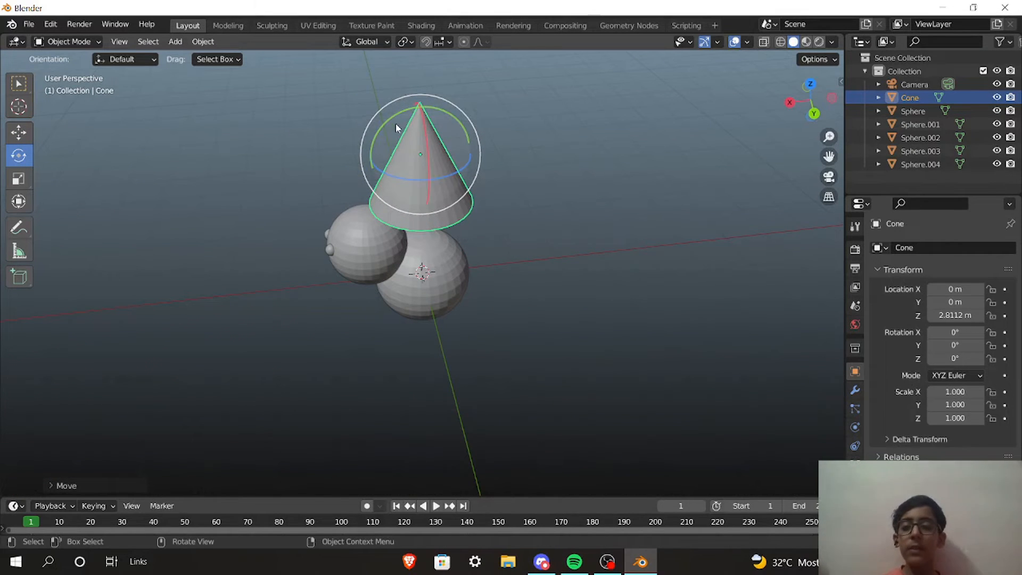
left_click_drag(415, 134, 248, 328)
key("alt+r")
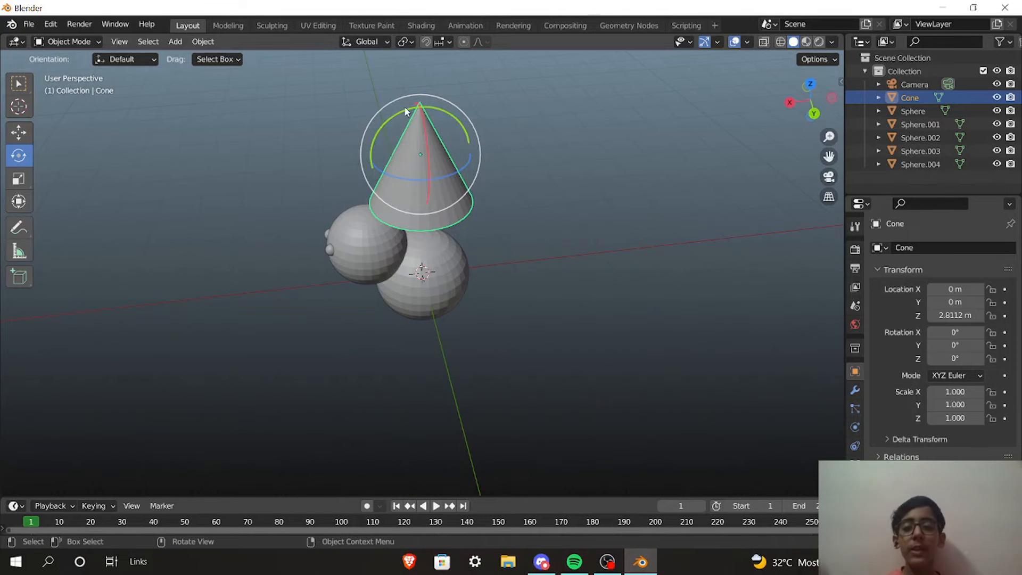
left_click_drag(404, 107, 471, 133)
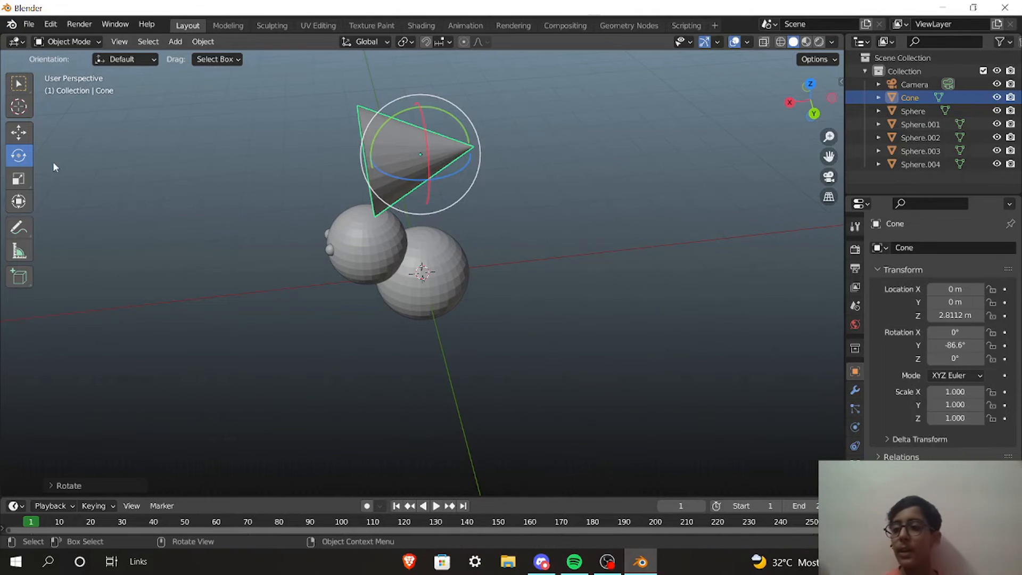
Step: Scale the cone to about 0.736 on X and 0.75 on Y to slim its base
left_click(20, 179)
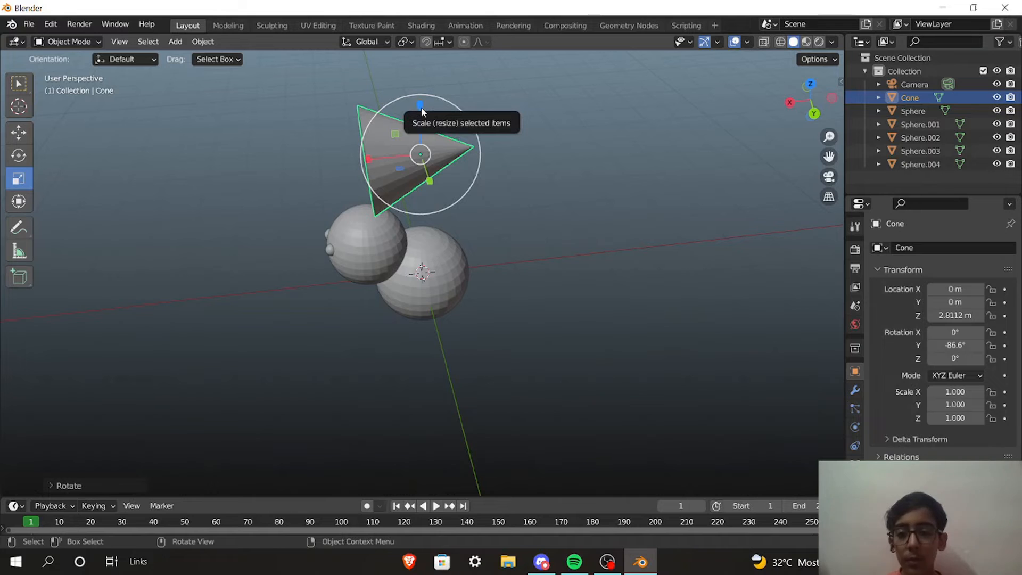
left_click_drag(420, 105, 420, 123)
middle_click_drag(523, 152, 612, 159)
left_click_drag(468, 172, 448, 164)
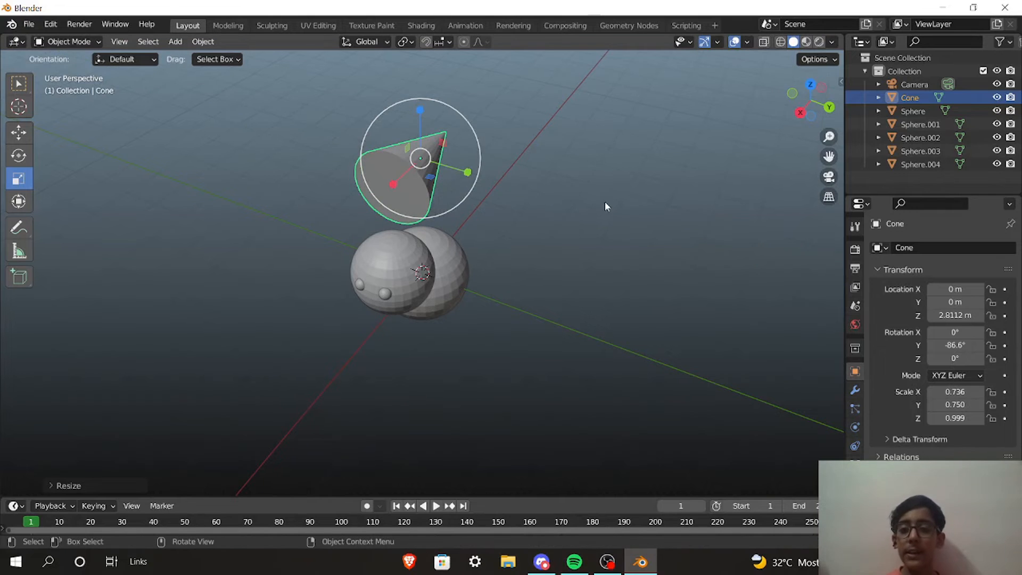
middle_click_drag(575, 207, 383, 218)
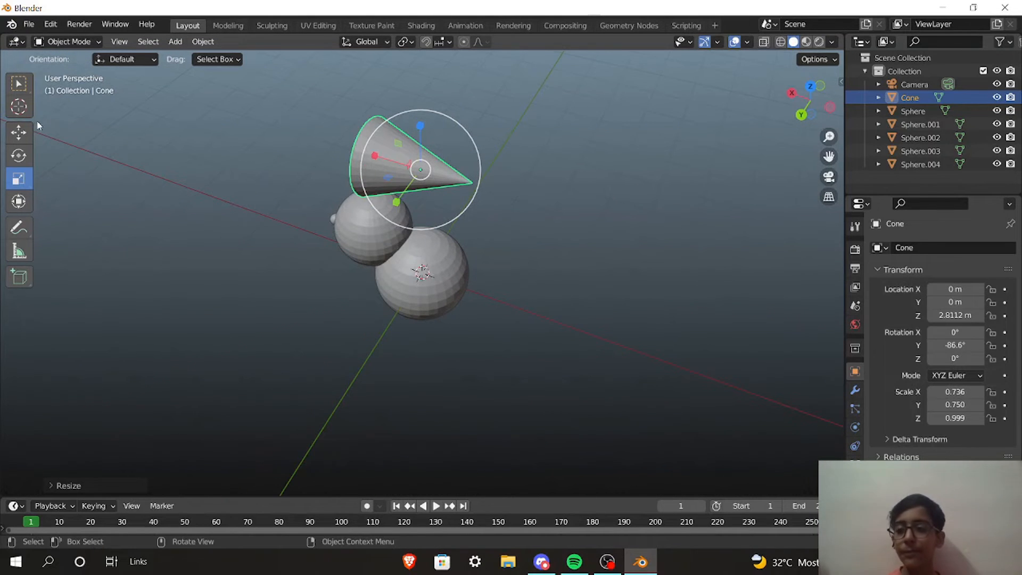
Step: Move the cone behind the body sphere, to about X -1.83 m and Z -0.07 m
left_click(19, 133)
left_click_drag(426, 137, 505, 285)
middle_click_drag(573, 292, 601, 243)
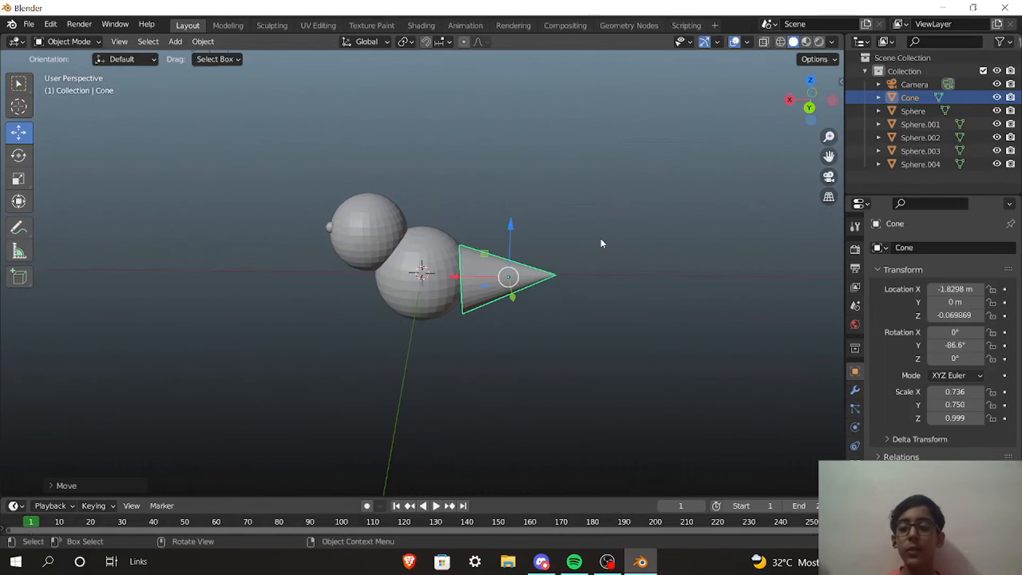
Step: Shrink the cone uniformly to about 0.548, 0.558, 0.744 scale and rotate it to 97° around Y so its tip points at the body
left_click(20, 180)
left_click_drag(471, 233, 484, 241)
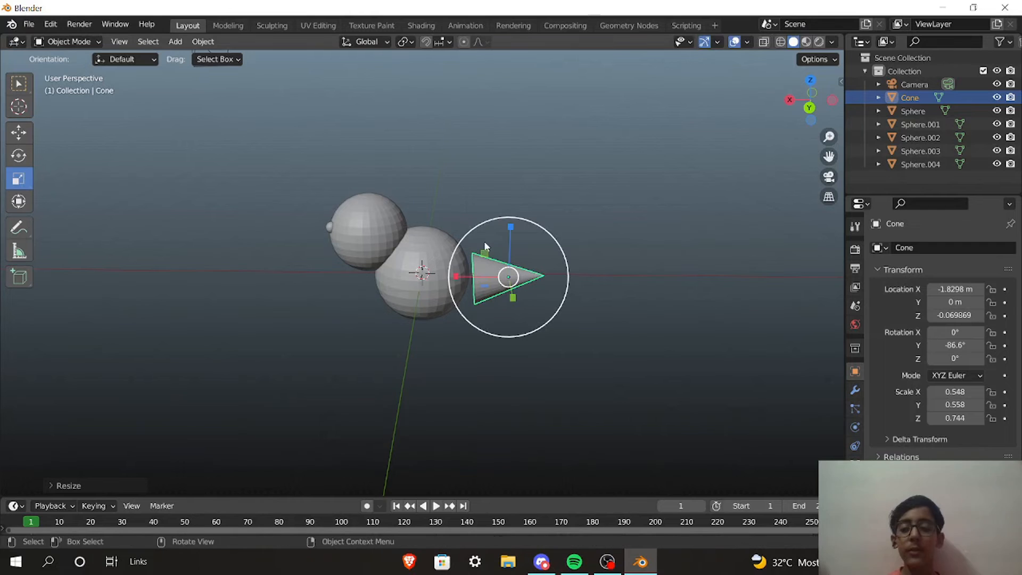
left_click(18, 155)
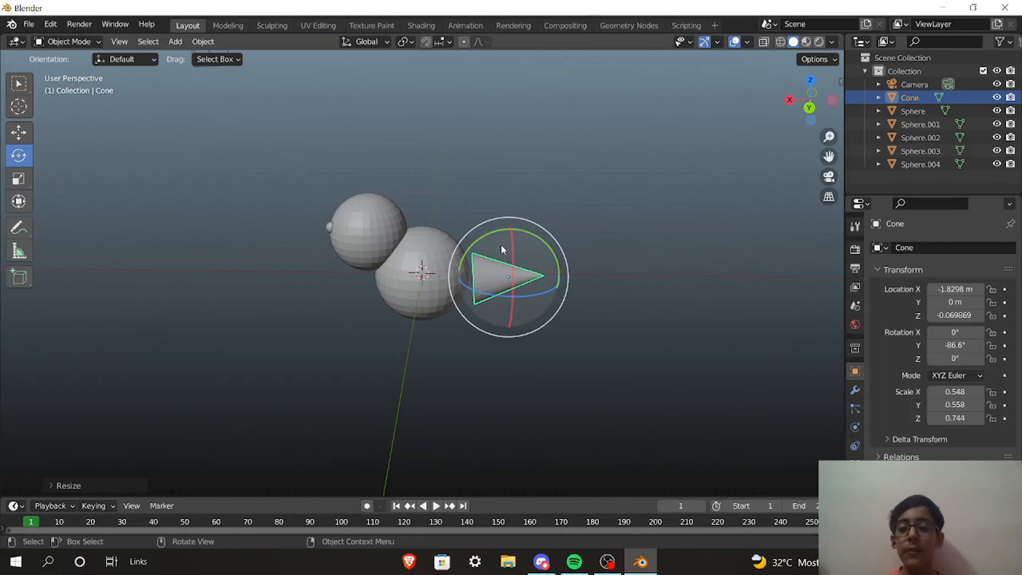
left_click_drag(496, 235, 515, 347)
key("ctrl+z")
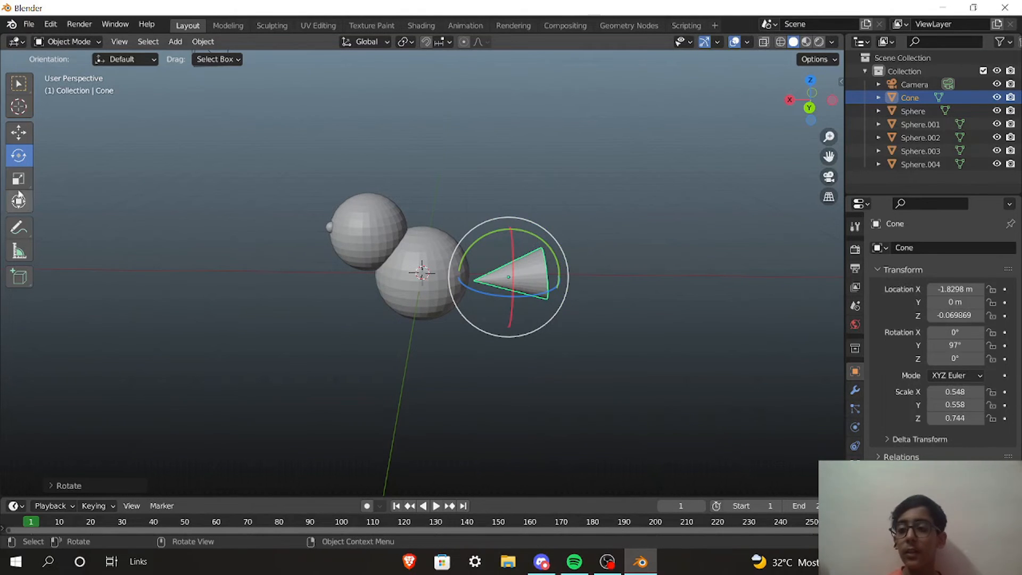
Step: Move the tail cone up against the back of the body, to about X -1.27 m and Z 0.52 m, and deselect it
left_click(19, 132)
left_click_drag(512, 227, 508, 198)
left_click_drag(462, 249, 438, 249)
middle_click_drag(592, 286, 660, 238)
left_click(532, 264)
Step: Add a second cone mesh and move it up and ahead of the head, to about X 3.79 m and Z 2.84 m
key("shift+a")
mouse_move(660, 238)
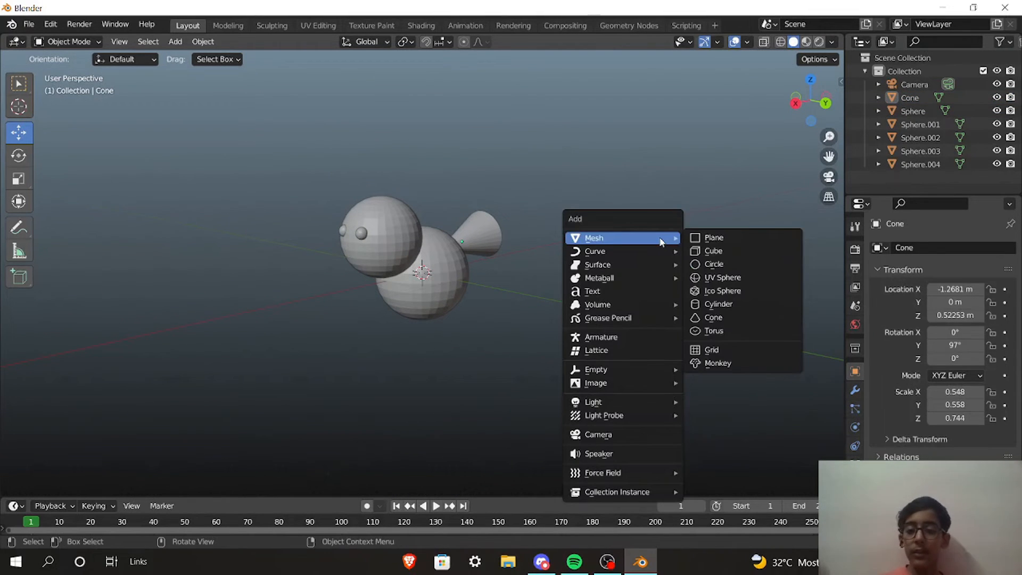
left_click(717, 319)
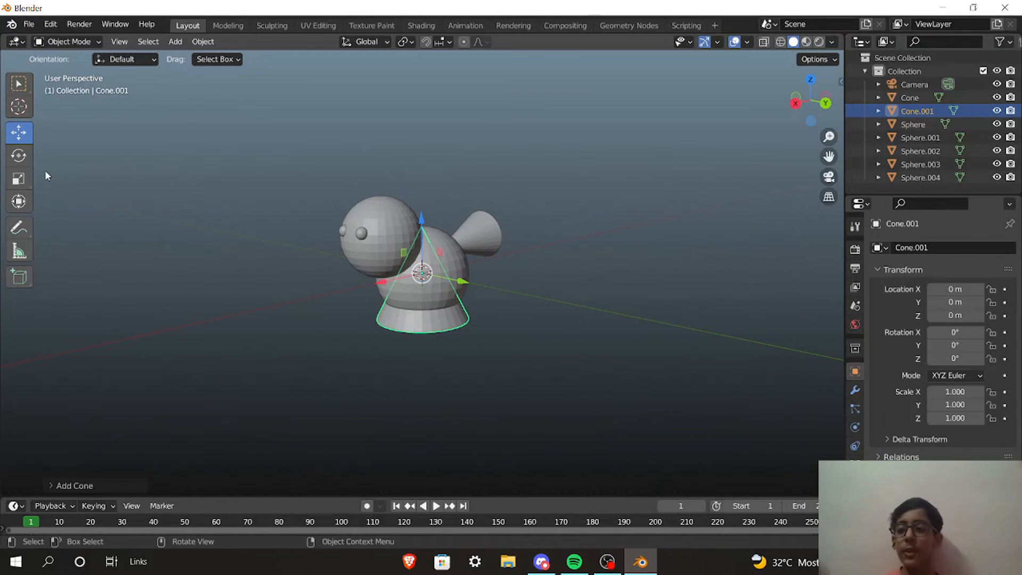
left_click_drag(423, 223, 422, 90)
key("g")
key("x")
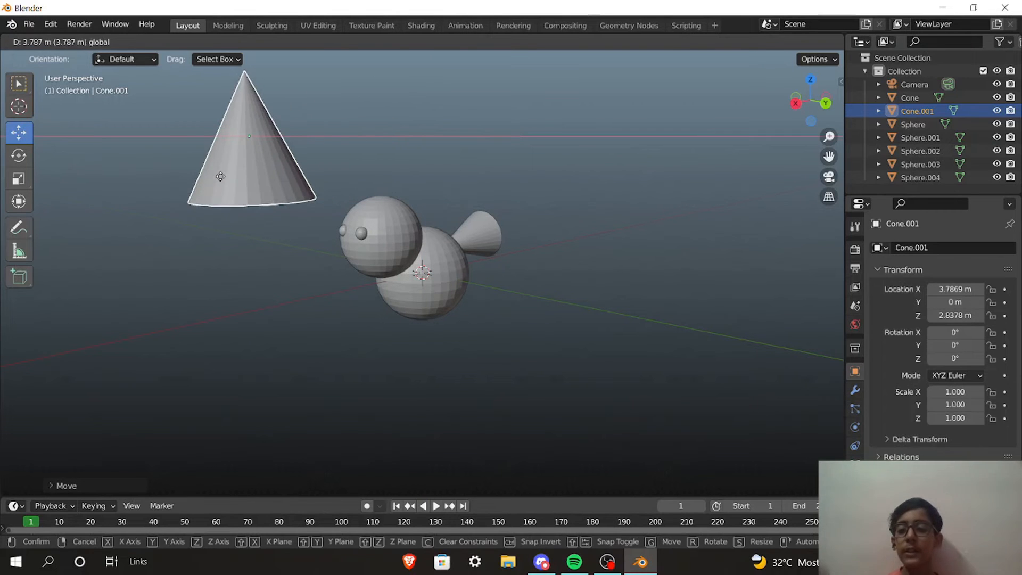
left_click(200, 181)
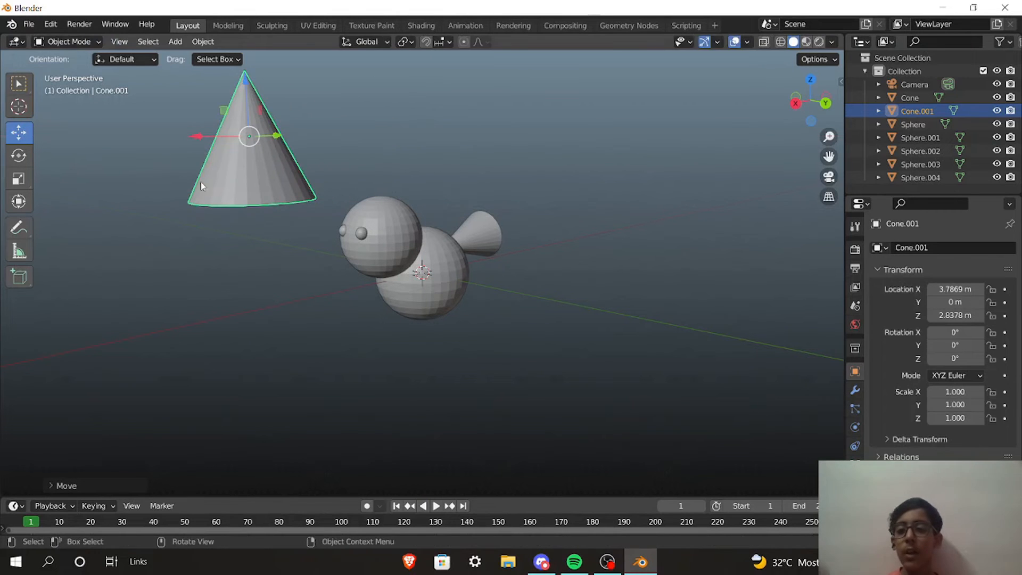
Step: Scale the new cone uniformly to about 0.367 and rotate it about 91.5° around Y so it points forward as a beak
left_click(21, 176)
left_click_drag(204, 91, 232, 123)
left_click(19, 155)
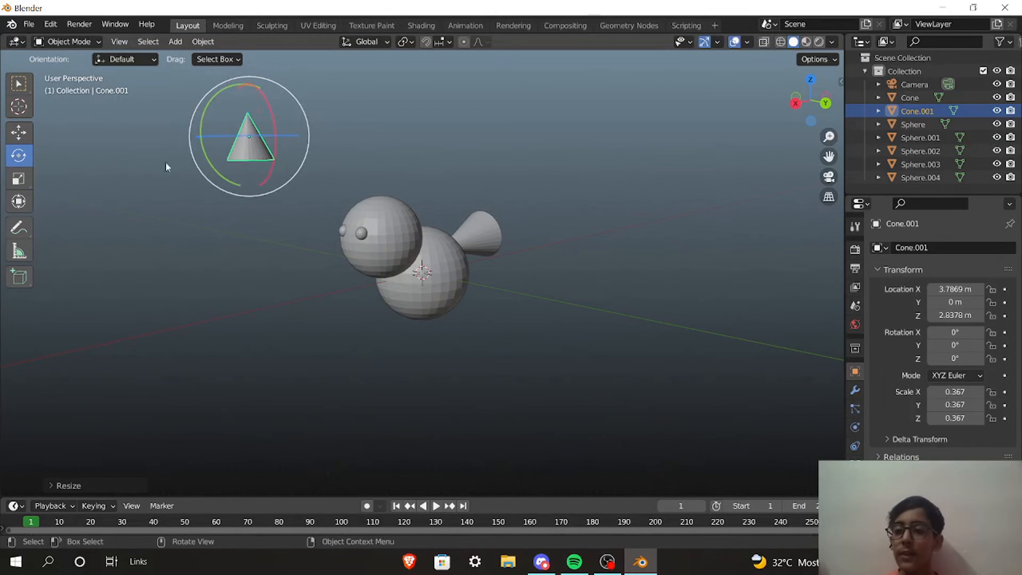
left_click_drag(213, 97, 207, 185)
Step: Place the beak cone at the head's front, about X 2.68 m and Z 0.86 m, and lengthen it to about 0.587 on Z scale
left_click(11, 131)
left_click_drag(244, 77, 290, 257)
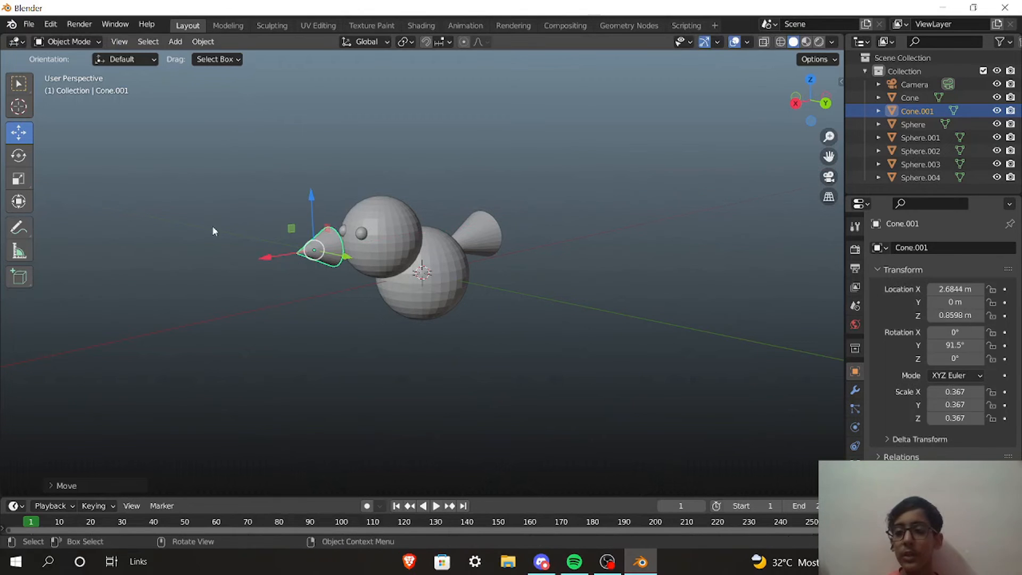
left_click(20, 181)
left_click_drag(293, 253, 274, 260)
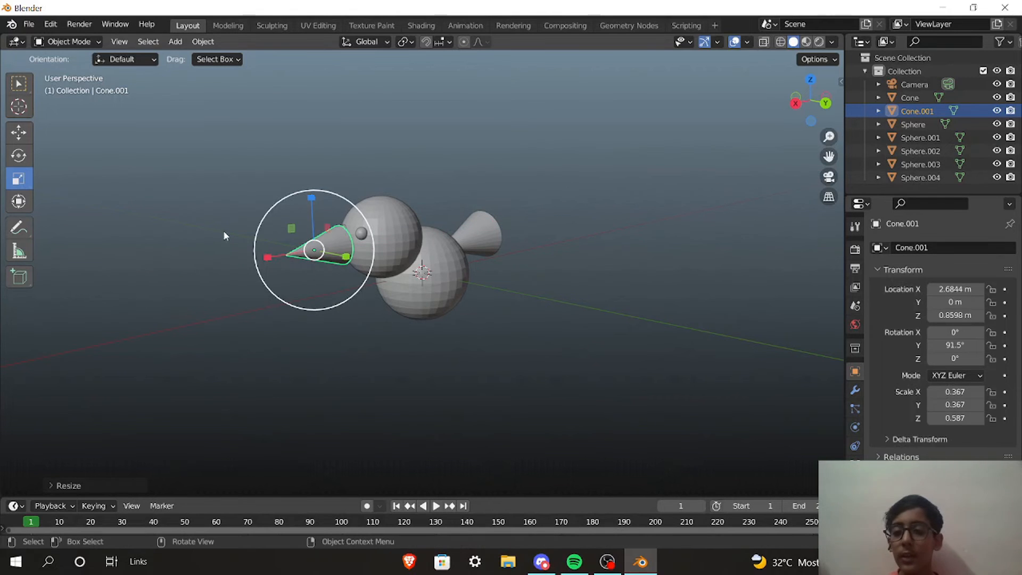
Step: Lower the beak and push it into the head, to about X 2.40 m and Z 0.67 m, and deselect it
left_click(19, 133)
left_click_drag(309, 195, 312, 213)
left_click_drag(290, 269, 323, 224)
middle_click_drag(474, 378, 567, 394)
left_click(556, 385)
Step: Raise the eye sphere on the head's negative-Y side to about Z 1.48 m, away from its overlapping copy
left_click(411, 244)
left_click_drag(405, 193, 409, 175)
middle_click_drag(527, 269, 604, 279)
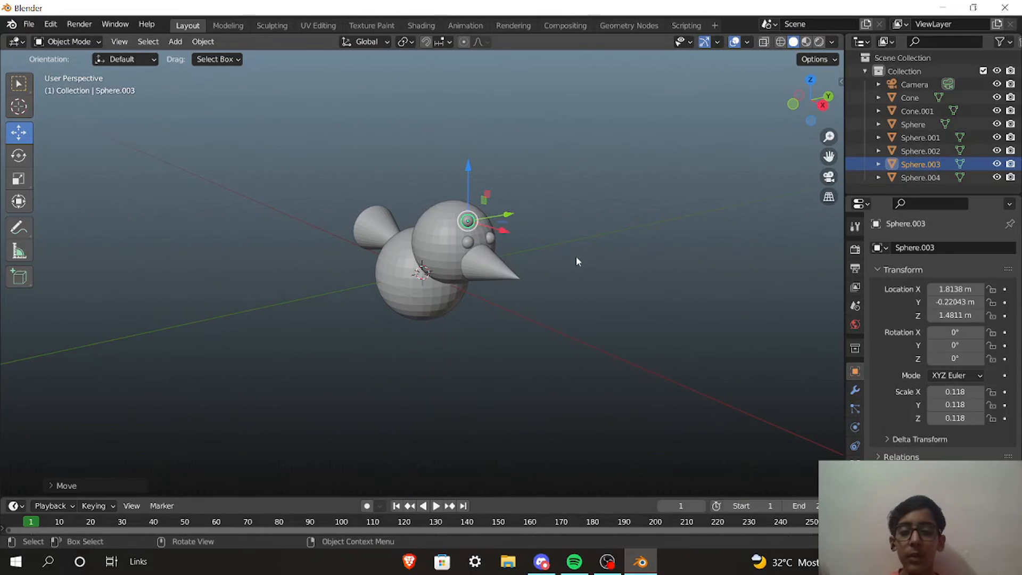
Step: Try moving the lower eye sphere along Y to about 0.116 m, and undo the move
left_click(468, 243)
mouse_move(492, 241)
left_mouse_down()
mouse_move(441, 251)
mouse_move(506, 245)
left_mouse_up()
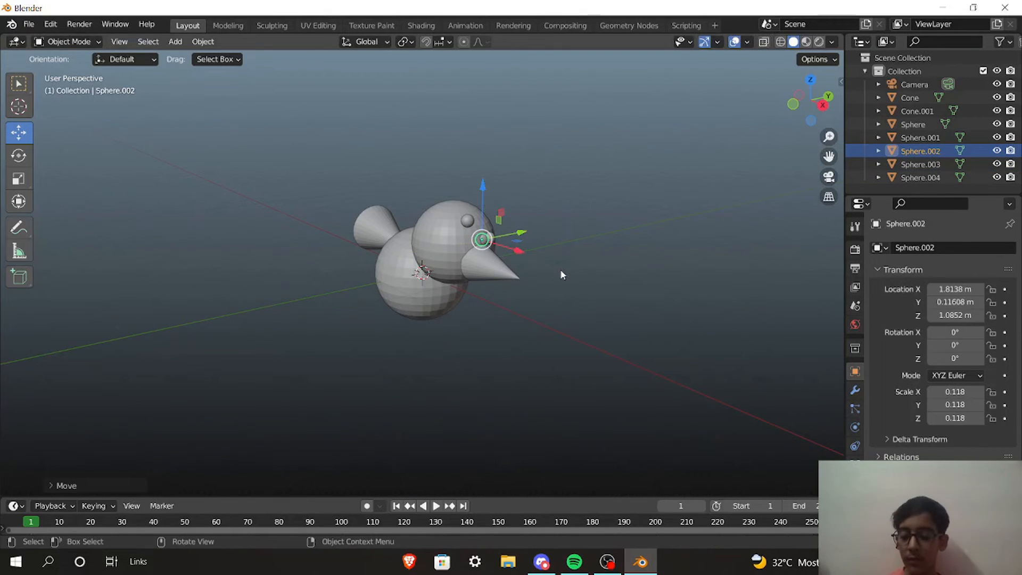
key("ctrl+z")
key("ctrl+z")
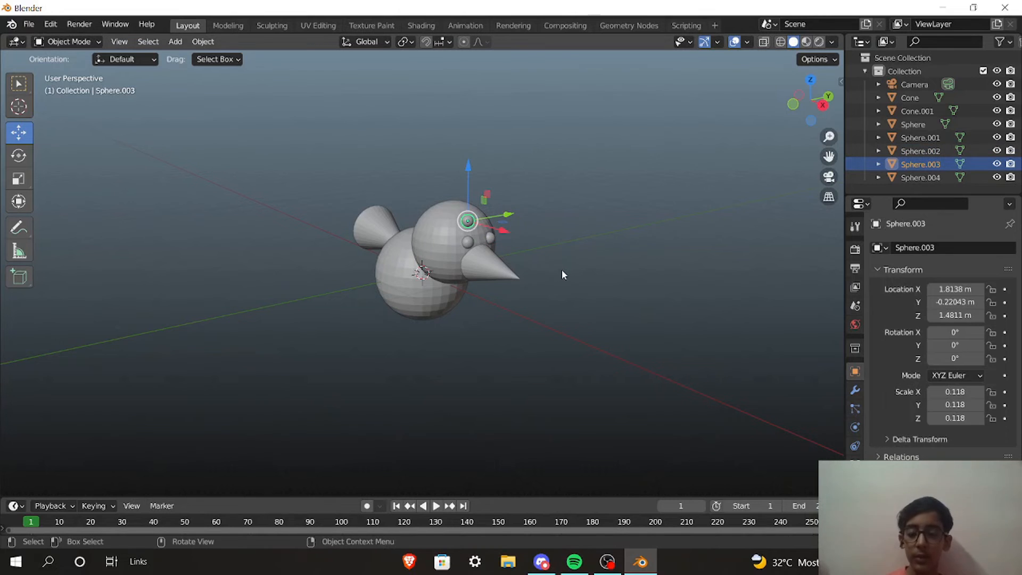
Step: Delete the surplus eye sphere that sits above the other two eyes
right_click(468, 220)
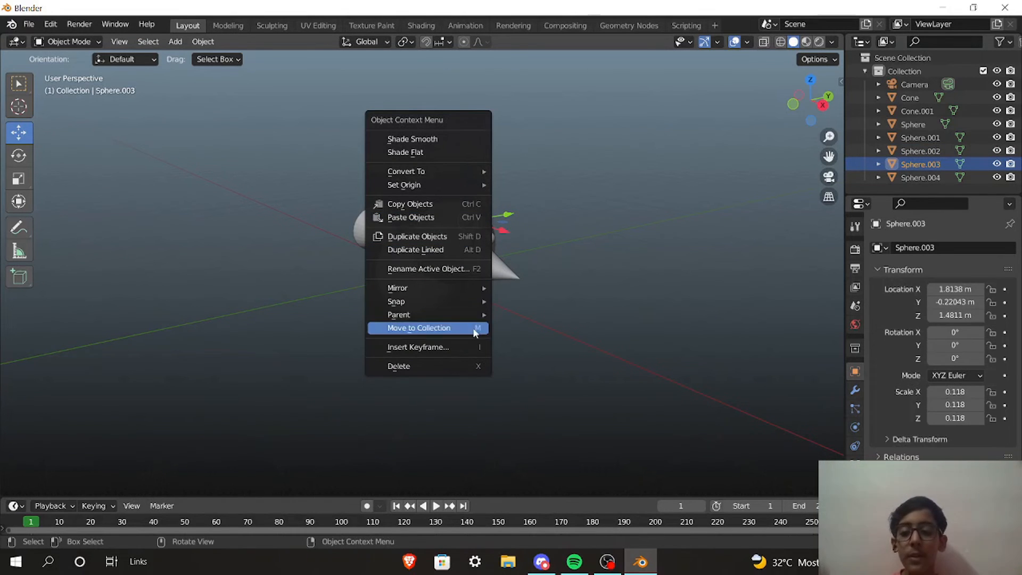
left_click(472, 366)
Step: Raise the two remaining eye spheres to matching heights on the head, the positive-Y one to about Z 1.30 m
middle_click_drag(611, 340, 548, 311)
left_click(440, 218)
left_click_drag(437, 202, 463, 191)
left_click(462, 234)
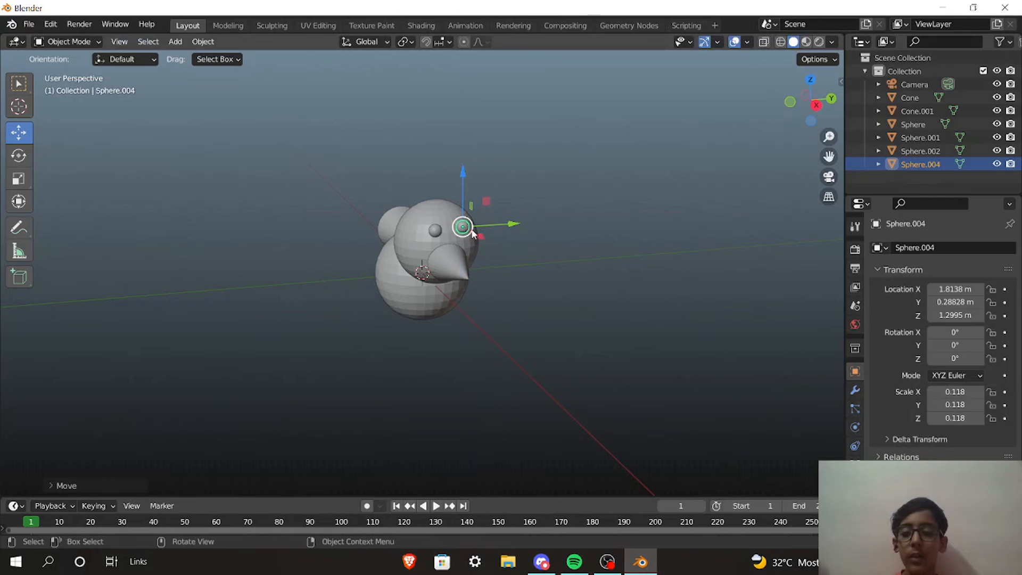
middle_click_drag(531, 288, 543, 277)
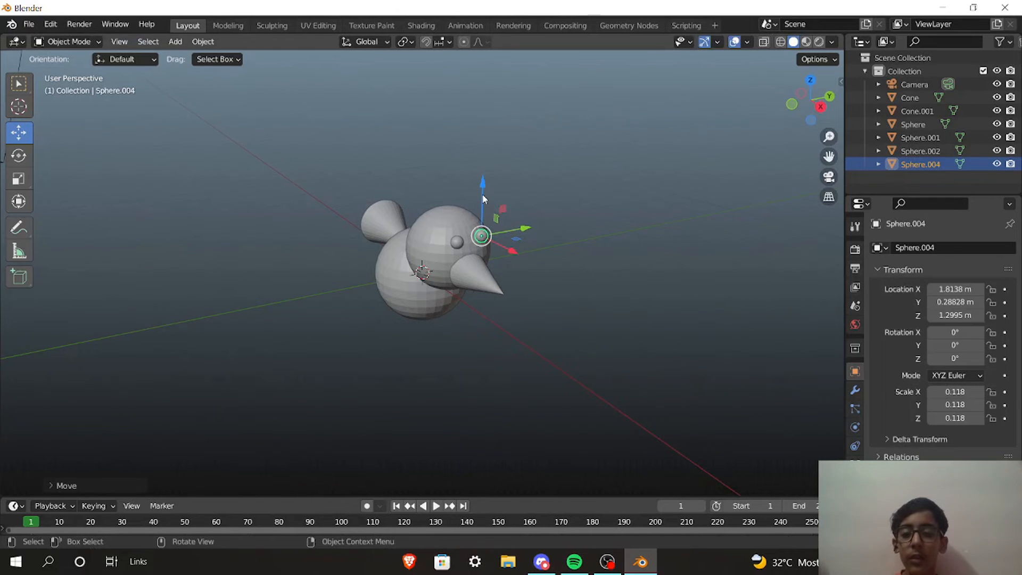
left_click_drag(483, 197, 483, 198)
middle_click_drag(590, 293, 376, 283)
left_click(558, 285)
Step: Push the beak cone slightly further into the head along X, to about 2.31 m, and deselect it
left_click(358, 270)
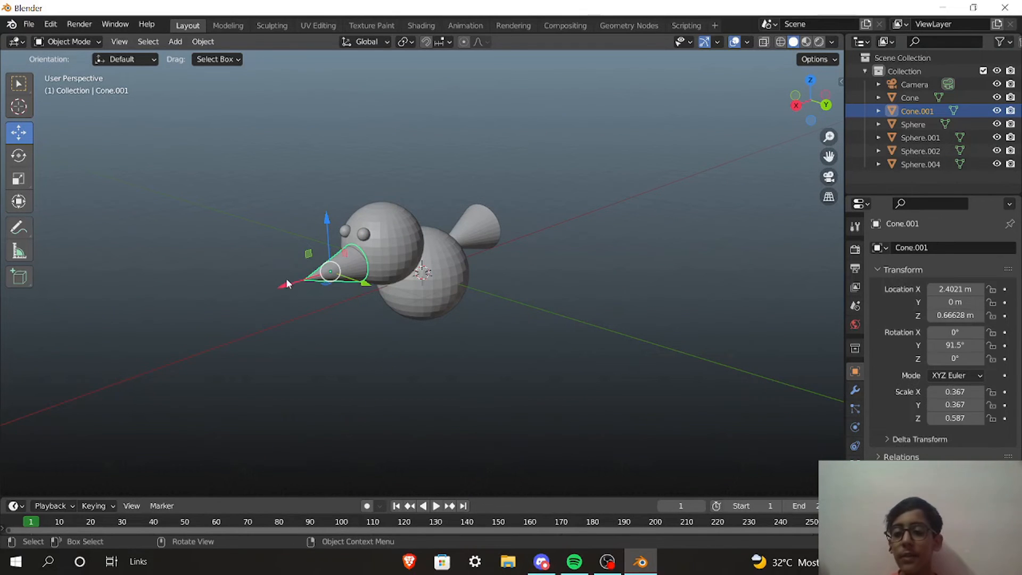
left_click_drag(287, 284, 294, 283)
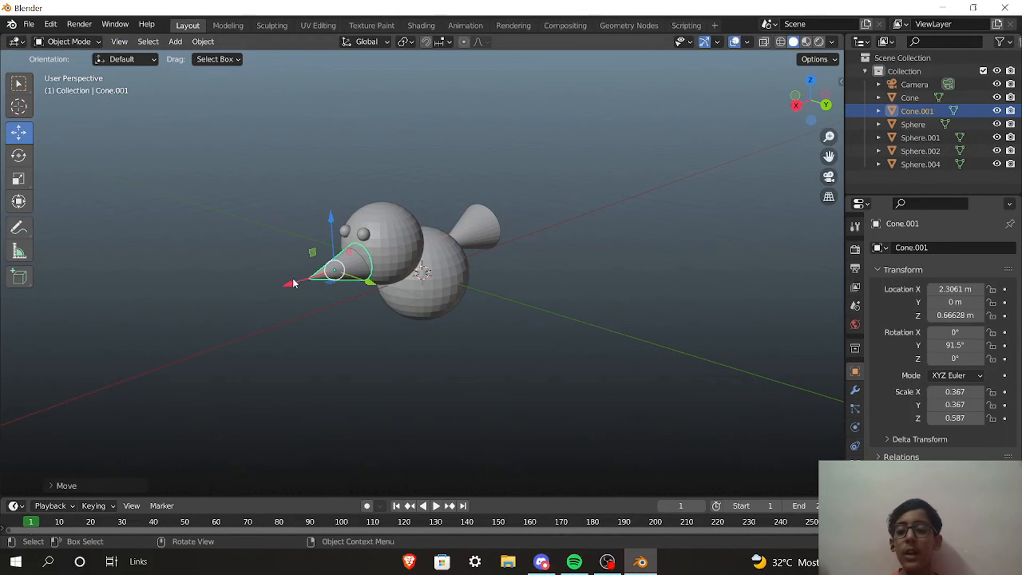
left_click(446, 461)
mouse_move(507, 447)
middle_mouse_down()
mouse_move(482, 442)
mouse_move(504, 457)
mouse_move(605, 462)
mouse_move(608, 451)
mouse_move(522, 439)
middle_mouse_up()
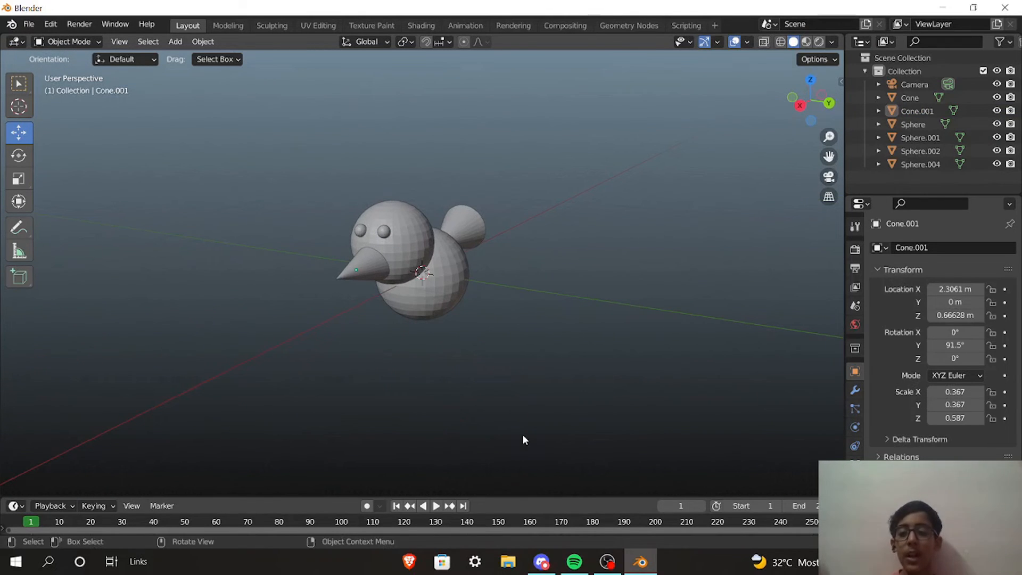
Step: Select all the bird's parts and raise them together until the body rests on the ground grid, with the beak at about Z 1.65 m
left_click_drag(273, 130, 533, 355)
left_click_drag(396, 197, 400, 137)
middle_click_drag(438, 272, 350, 290)
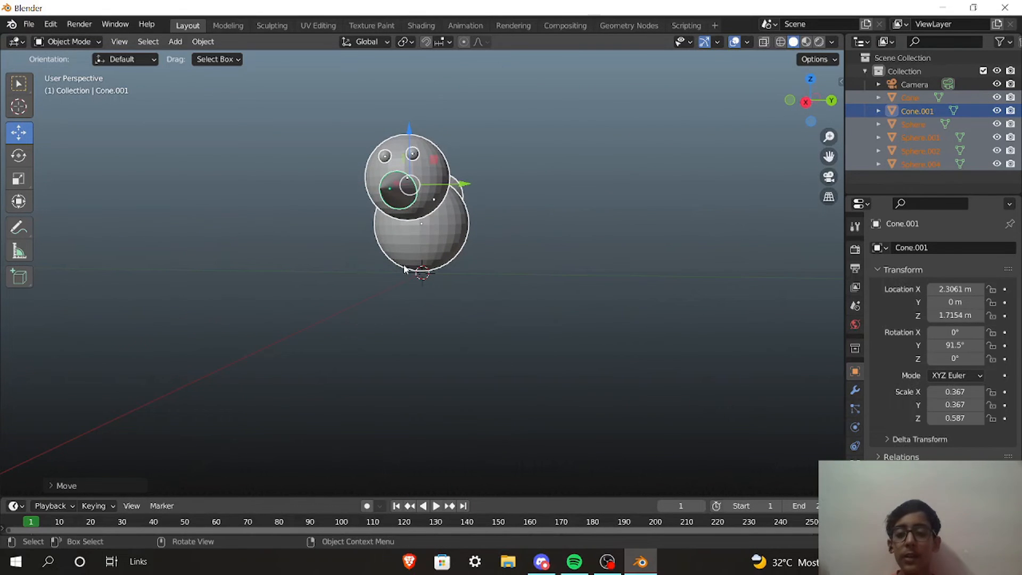
middle_click_drag(525, 283, 445, 248)
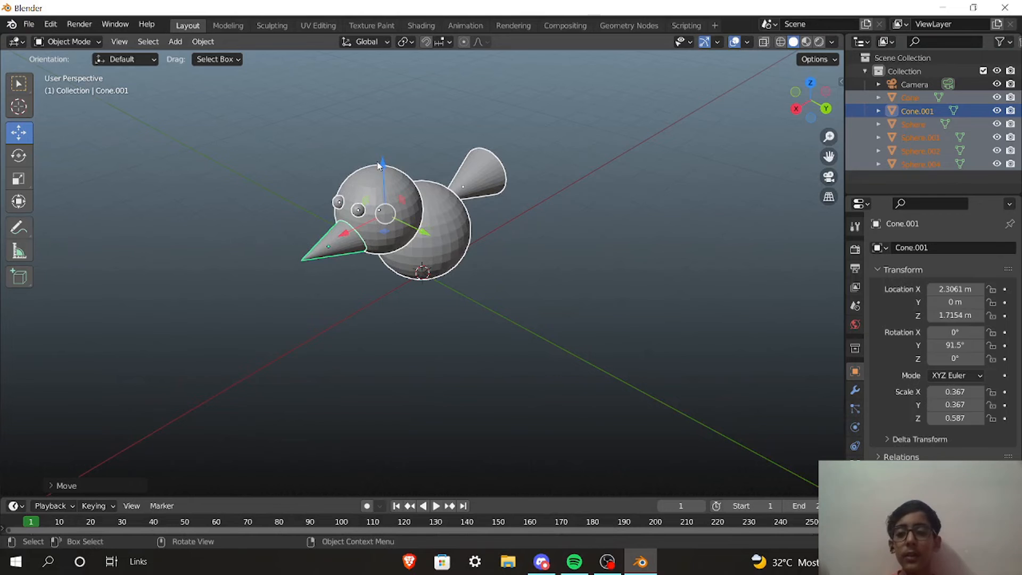
left_click_drag(384, 161, 383, 165)
middle_click_drag(615, 308, 653, 298)
left_click(654, 302)
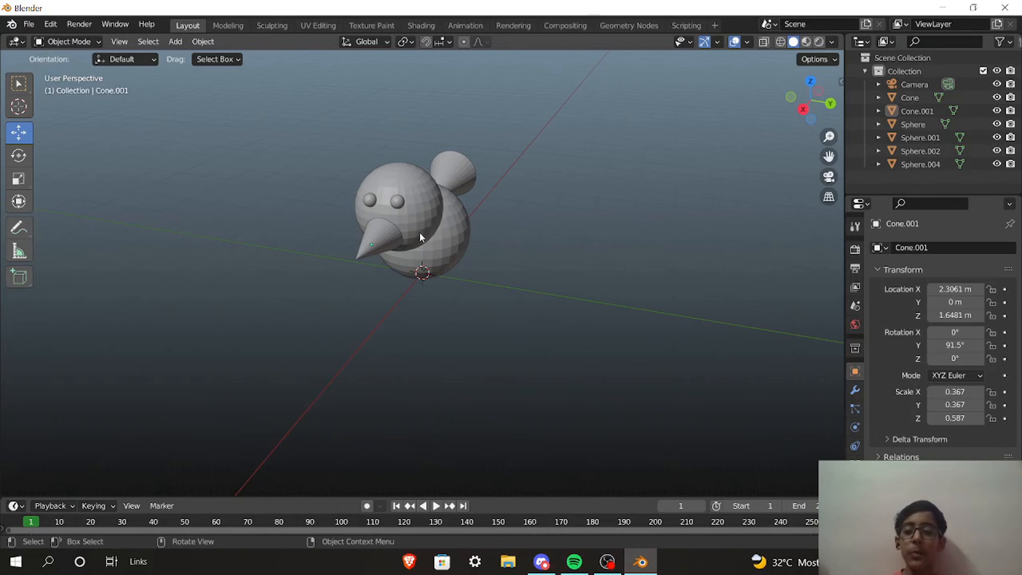
Step: Give the beak cone a new material without nodes and a red base color of about H 1.000, S 0.935, V 0.800
left_click(380, 228)
left_click(363, 242)
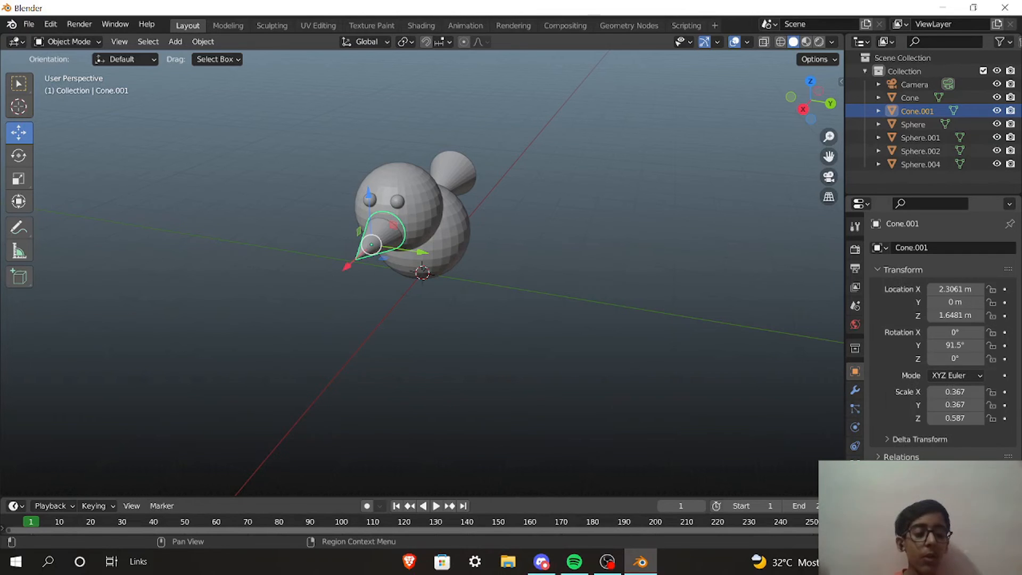
left_click(855, 483)
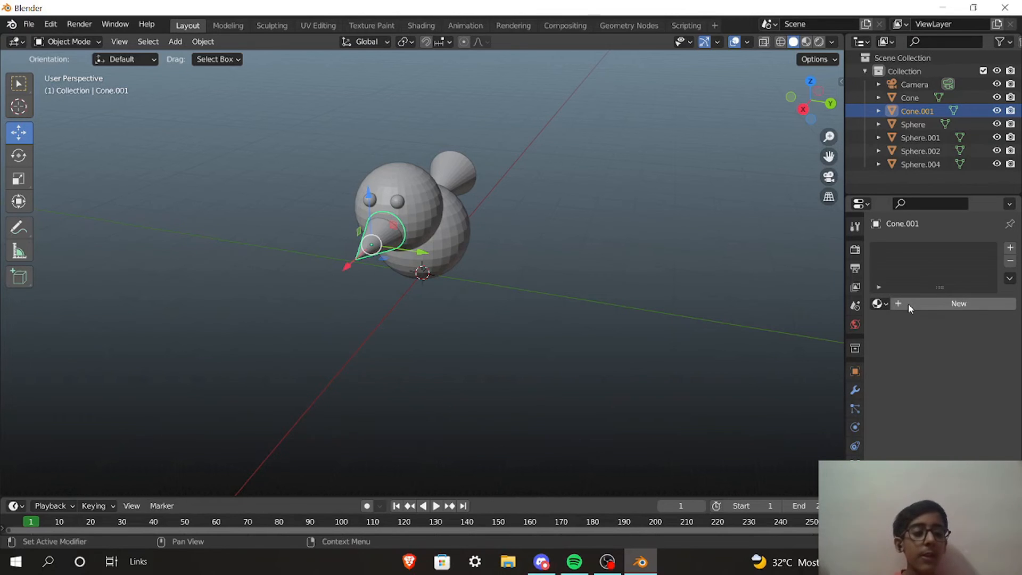
left_click(973, 301)
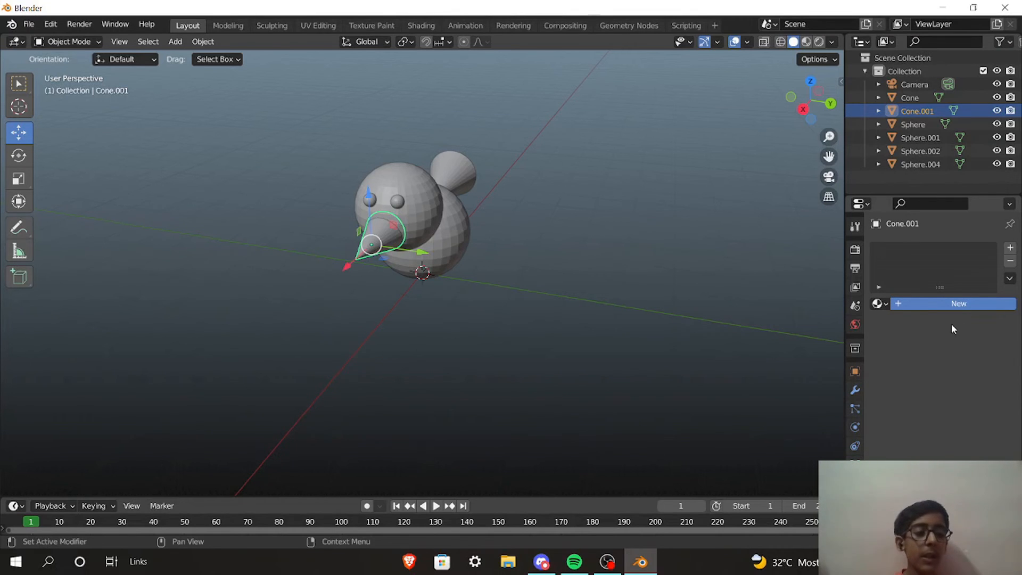
left_click(961, 307)
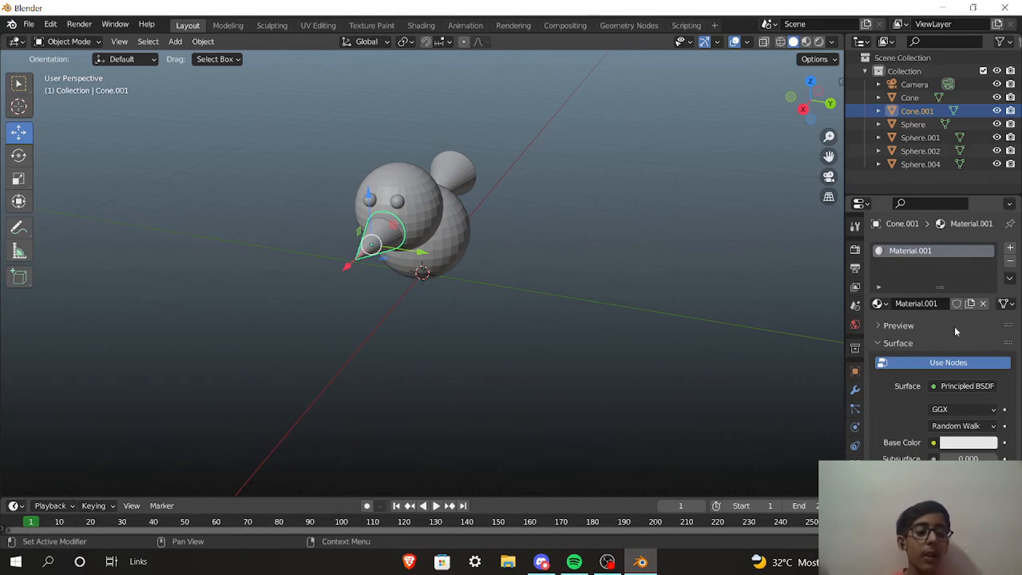
left_click(953, 362)
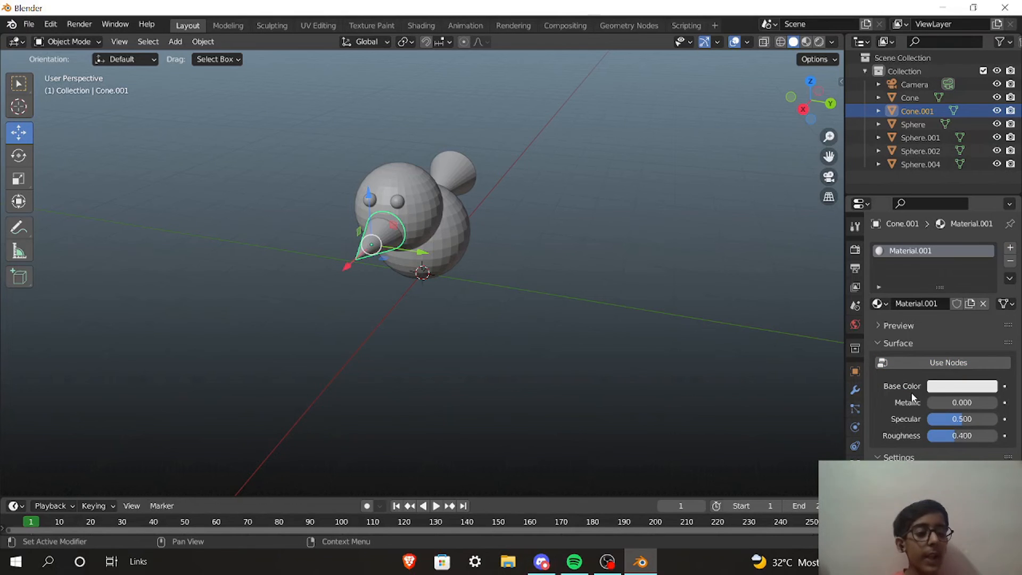
left_click(957, 387)
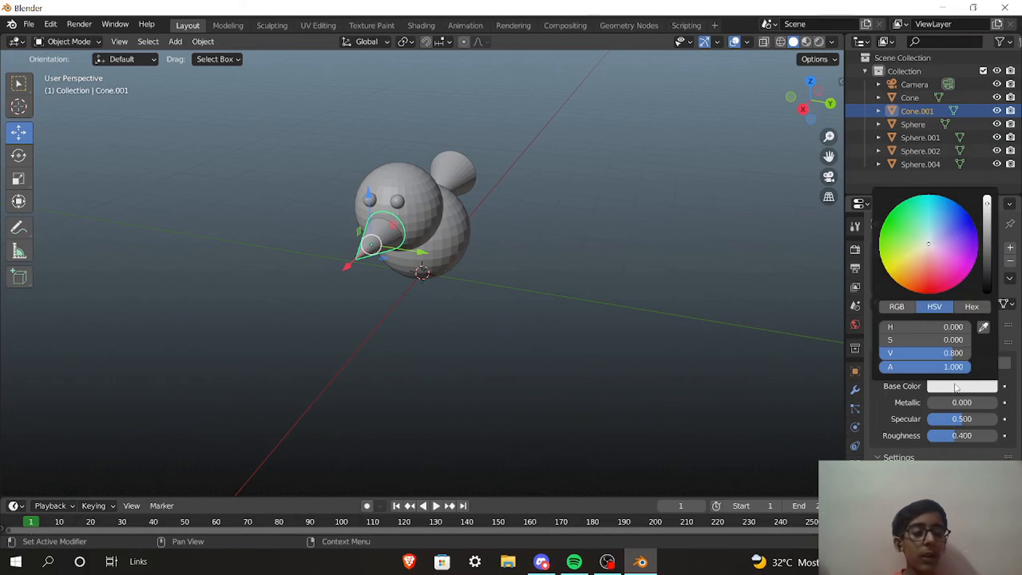
left_click_drag(929, 248, 930, 283)
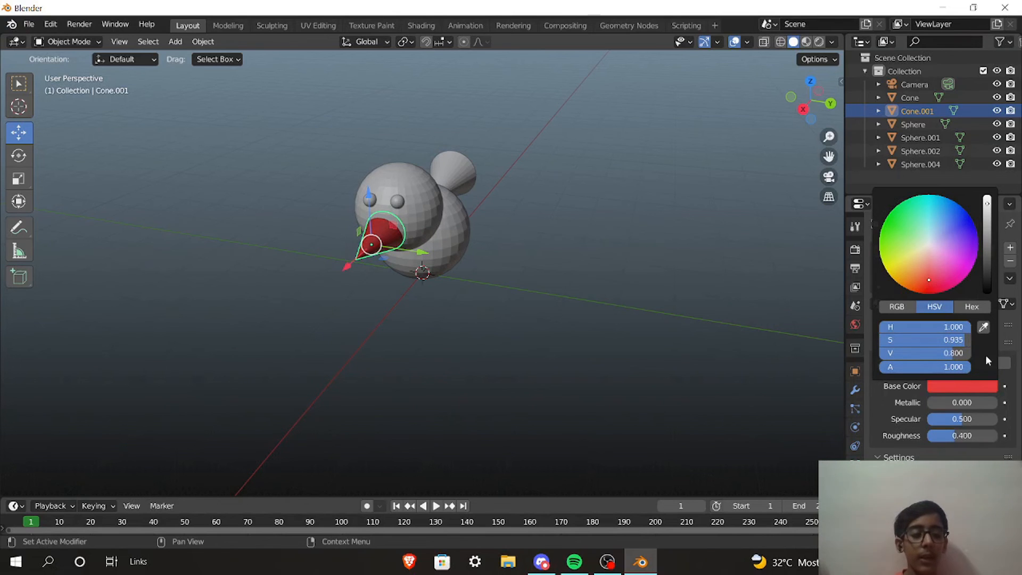
Step: Give the tail cone a new material without nodes and a red base color
left_click(468, 174)
left_click(934, 305)
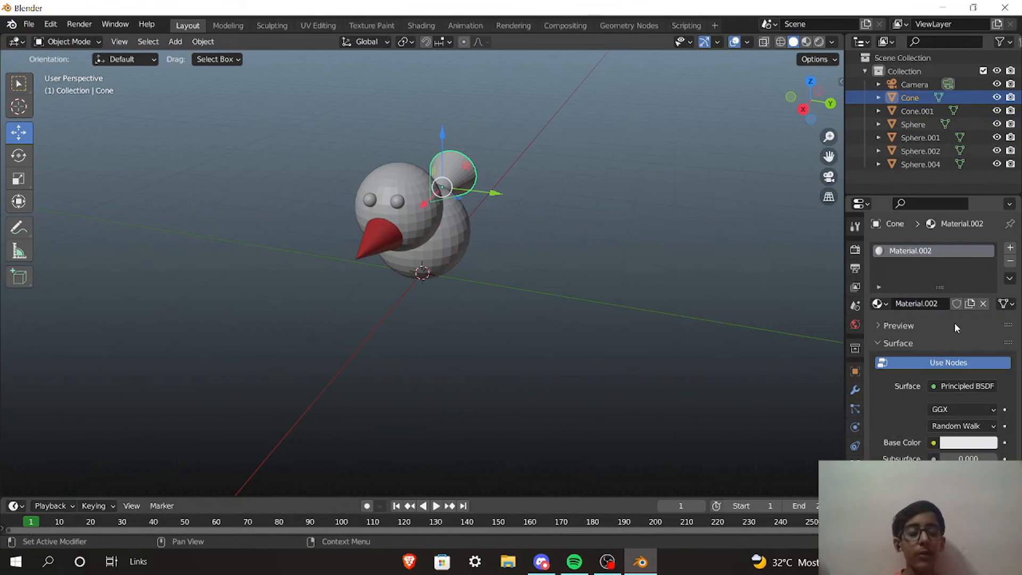
left_click(947, 363)
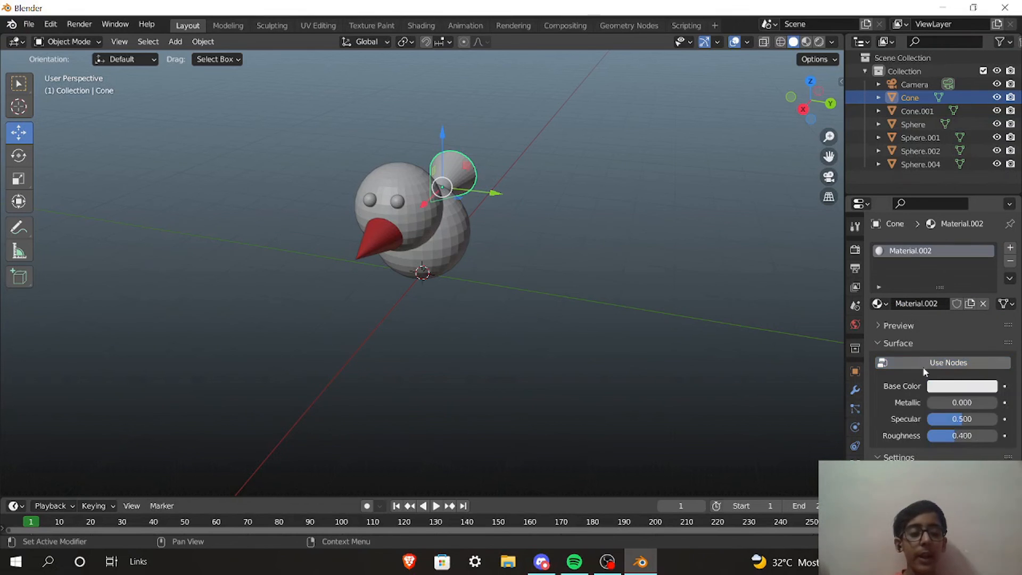
left_click(959, 384)
mouse_move(930, 258)
left_mouse_down()
mouse_move(921, 277)
mouse_move(932, 284)
left_mouse_up()
Step: Give the body sphere a new material without nodes and a yellow base color of about H 0.168, S 0.968, V 0.800
left_click(453, 254)
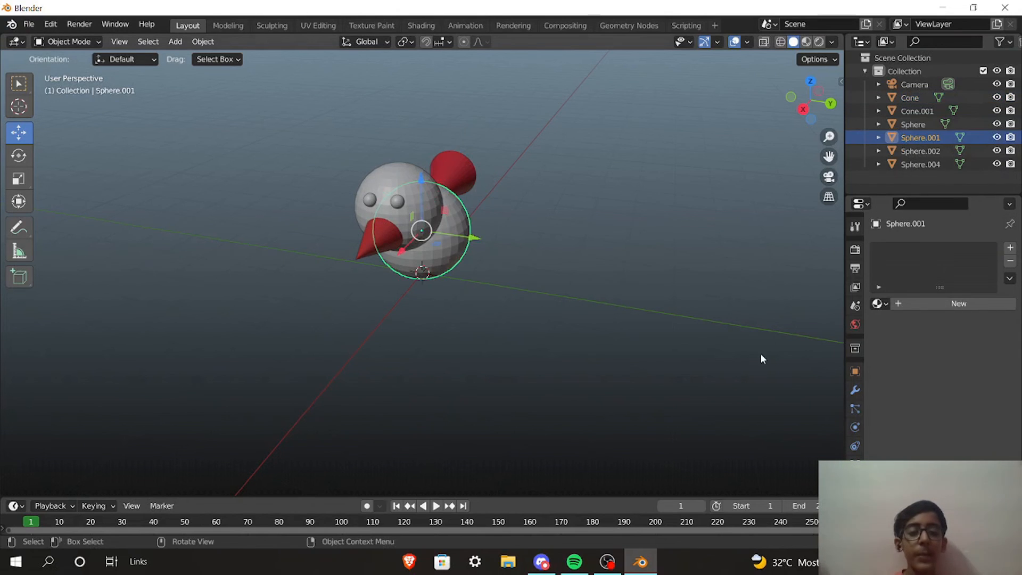
left_click(935, 305)
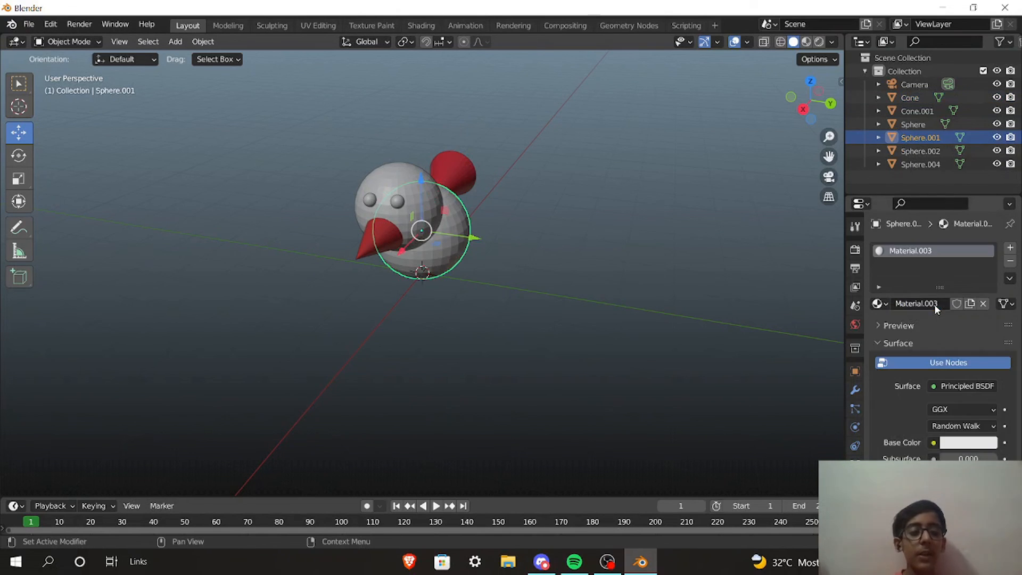
left_click(940, 365)
left_click(947, 386)
left_click_drag(924, 249, 893, 264)
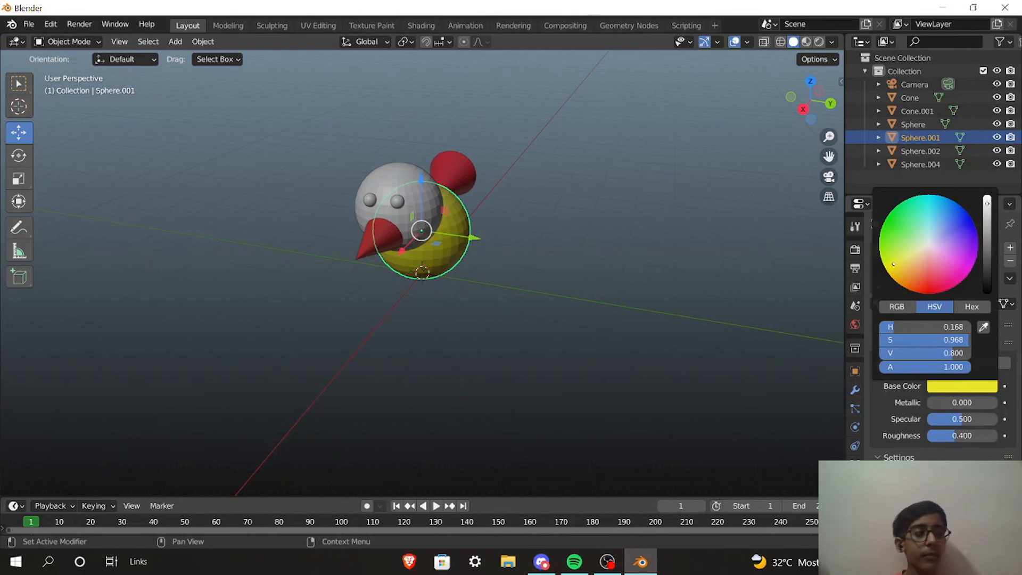
Step: Give the head sphere a new material without nodes and a yellow base color of about H 0.175, S 0.896, V 0.800
left_click(398, 179)
left_click(928, 304)
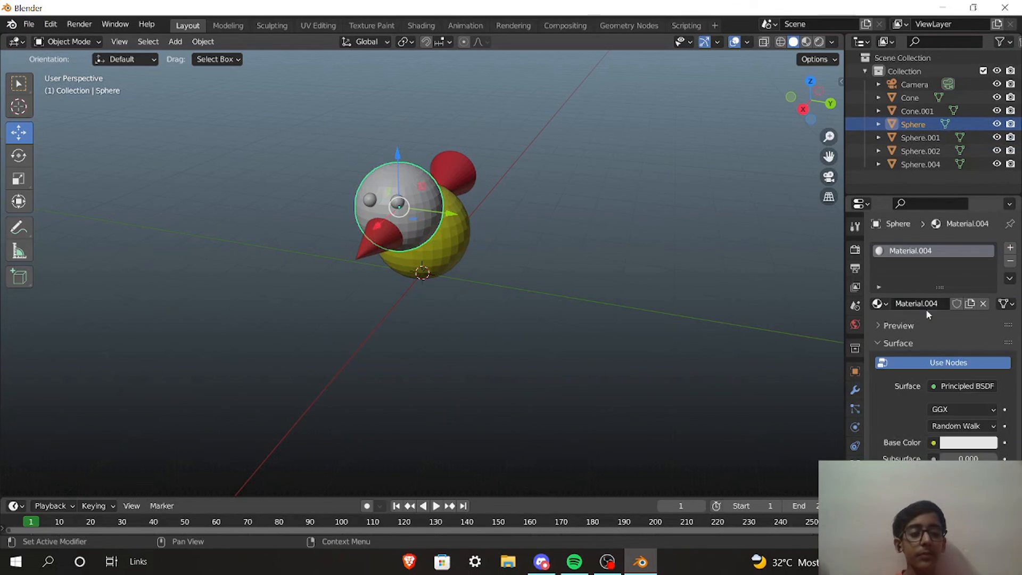
left_click(939, 386)
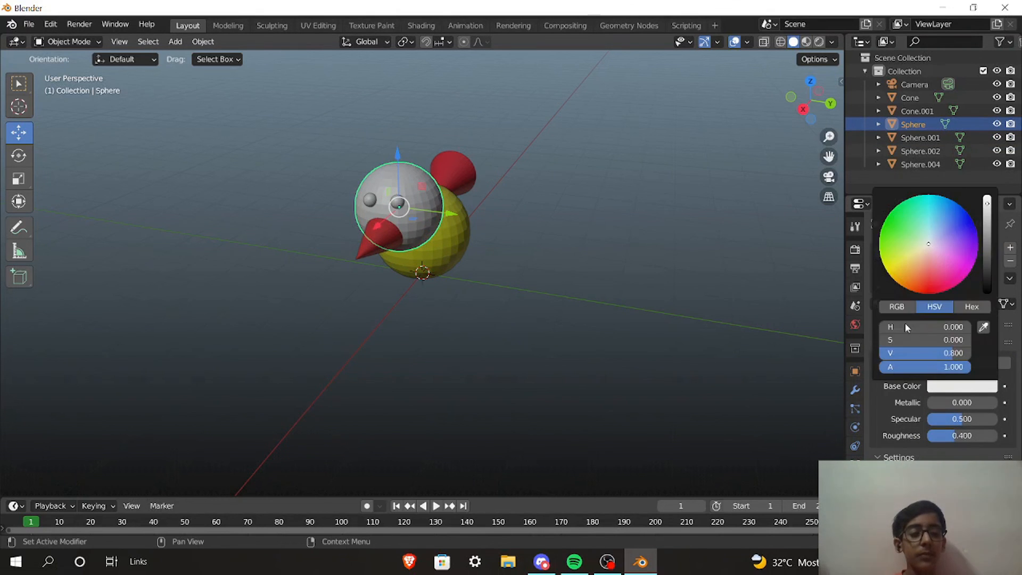
mouse_move(928, 247)
left_mouse_down()
mouse_move(898, 274)
mouse_move(900, 259)
left_mouse_up()
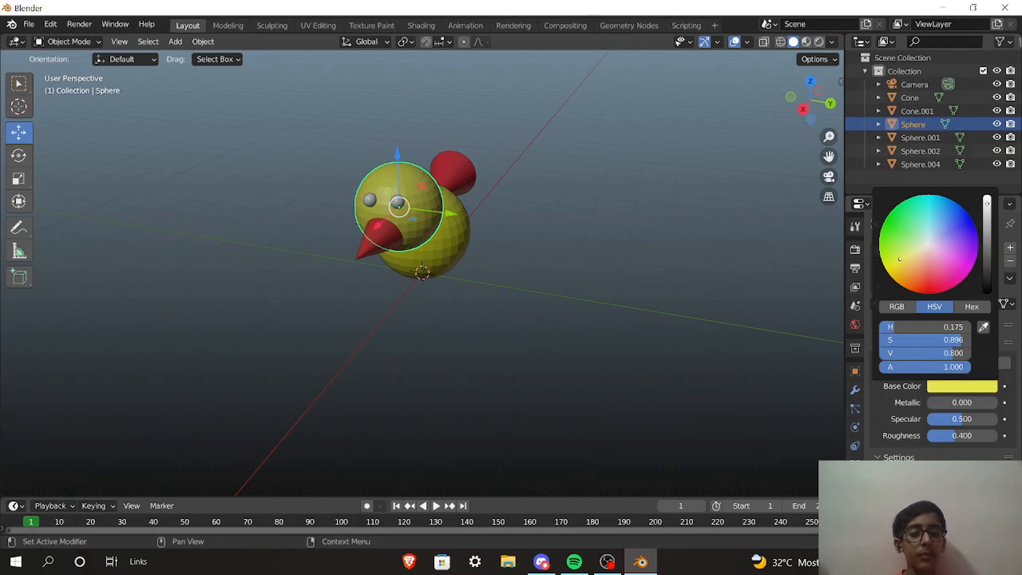
Step: Give the first eye sphere, Sphere.002, a new material without nodes and a near-black base color of about V 0.004
left_click(372, 202)
left_click(959, 305)
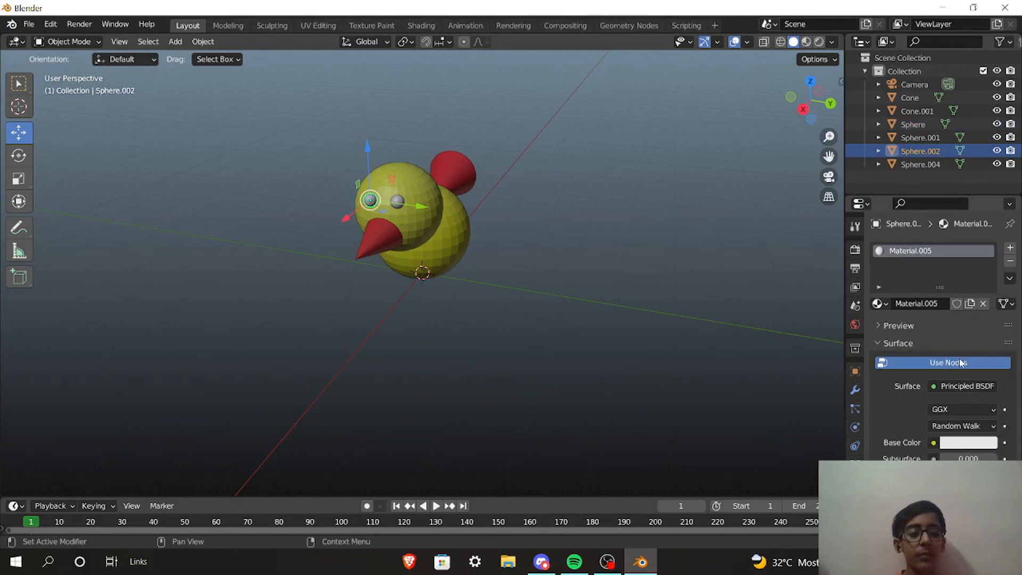
left_click(970, 386)
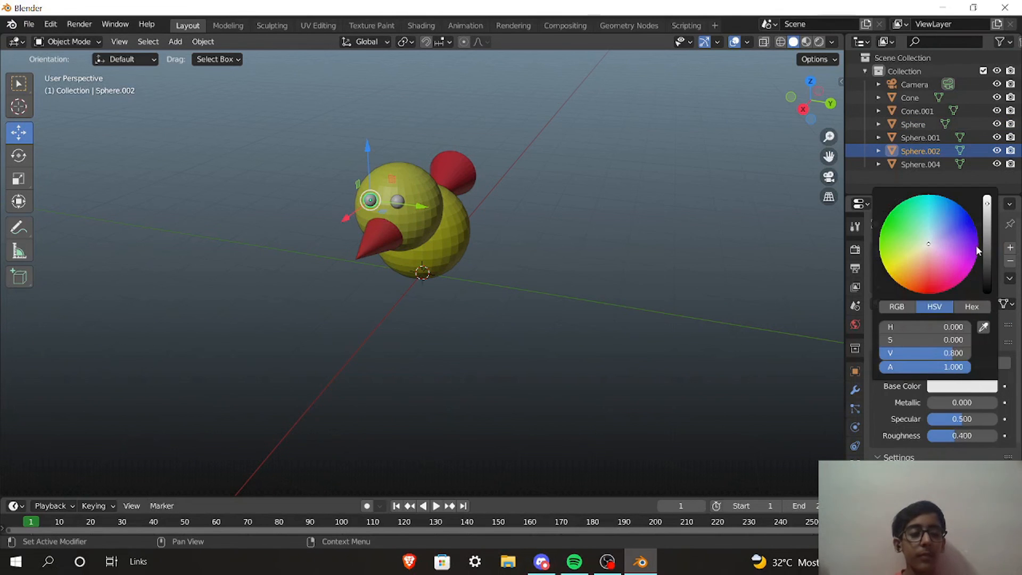
left_click_drag(987, 207, 987, 291)
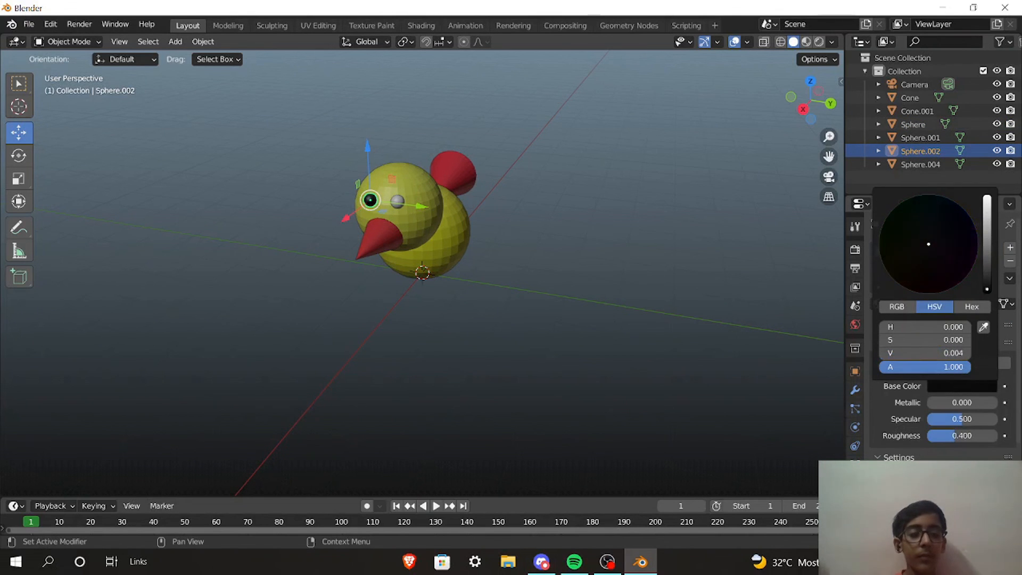
Step: Give the other eye sphere, Sphere.004, a new material without nodes and a black base color with V 0.000
left_click(401, 212)
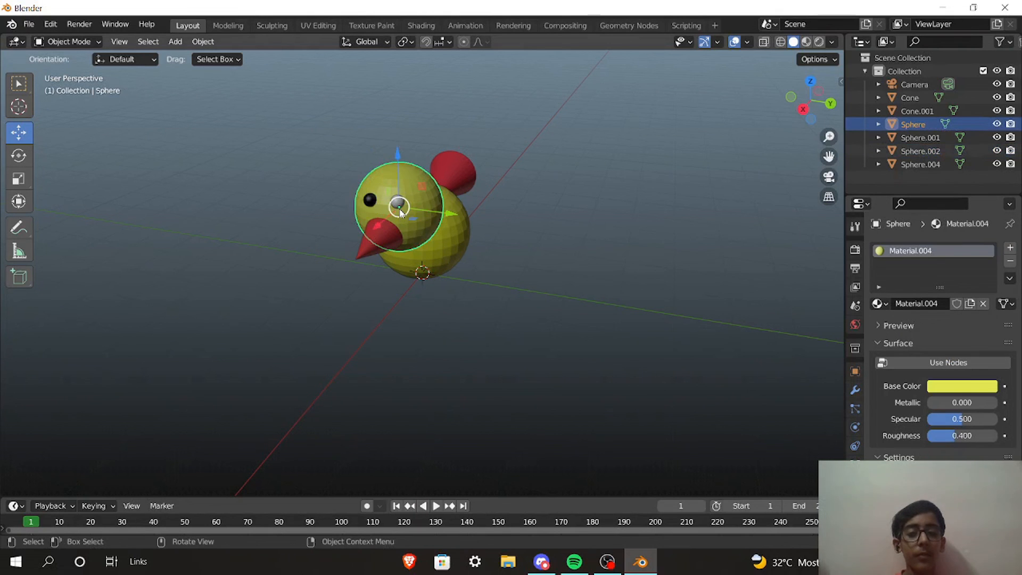
middle_click_drag(478, 232, 524, 238)
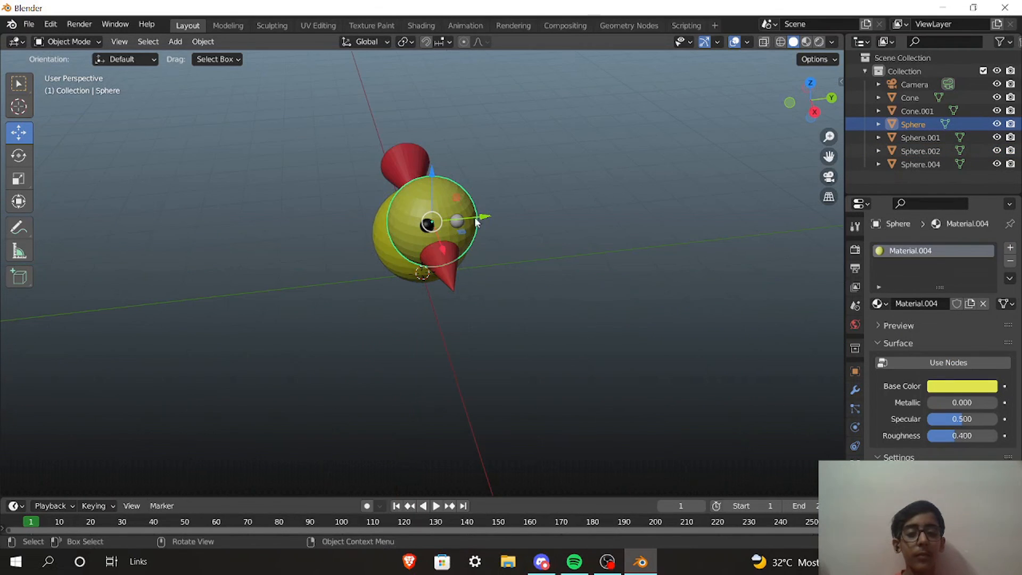
left_click(456, 223)
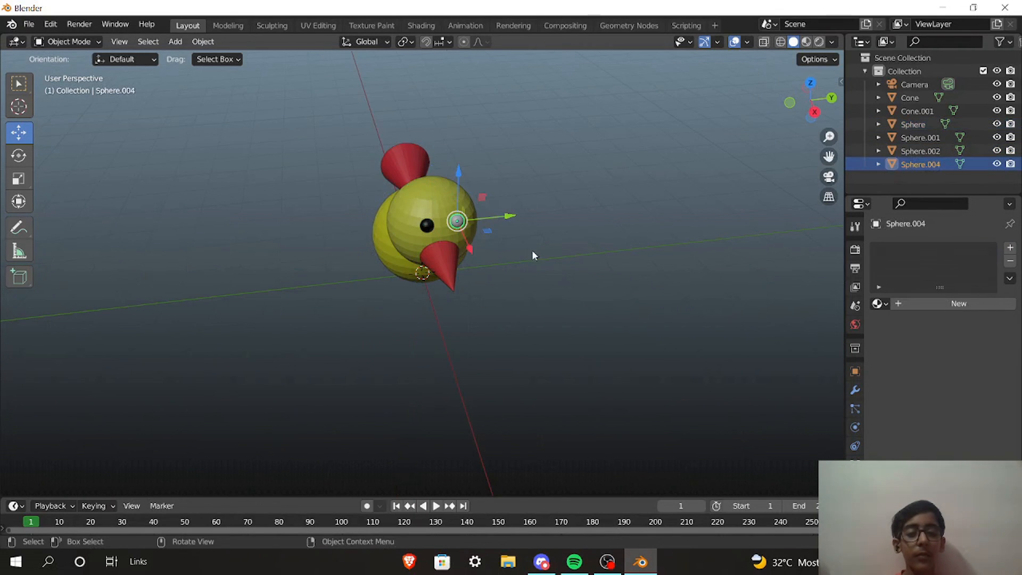
left_click(985, 307)
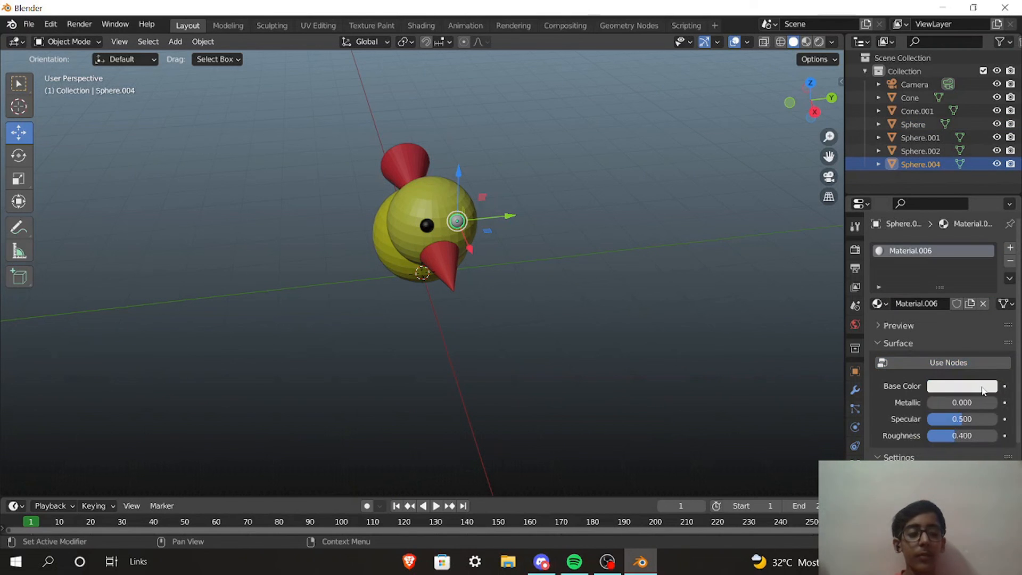
left_click(962, 386)
left_click_drag(987, 205, 987, 291)
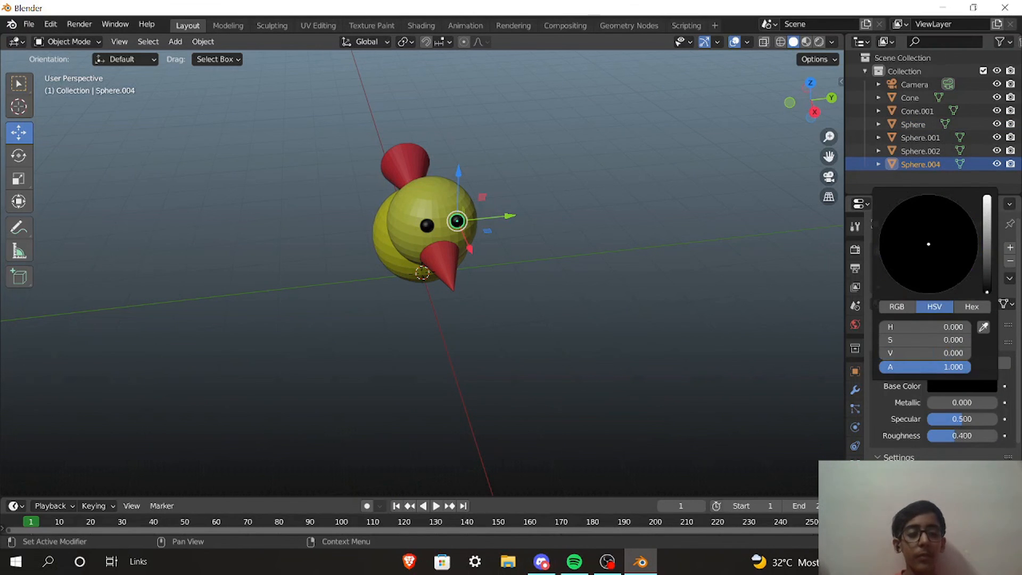
Step: Move the beak cone slightly along the X axis toward the head, and deselect it
middle_click_drag(695, 250, 789, 210)
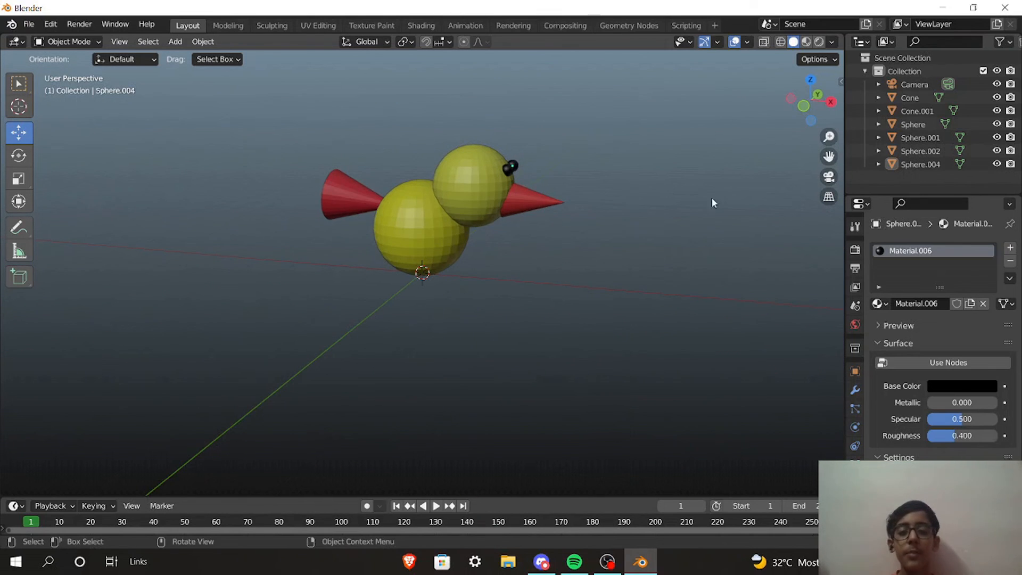
left_click(542, 200)
key("g")
key("x")
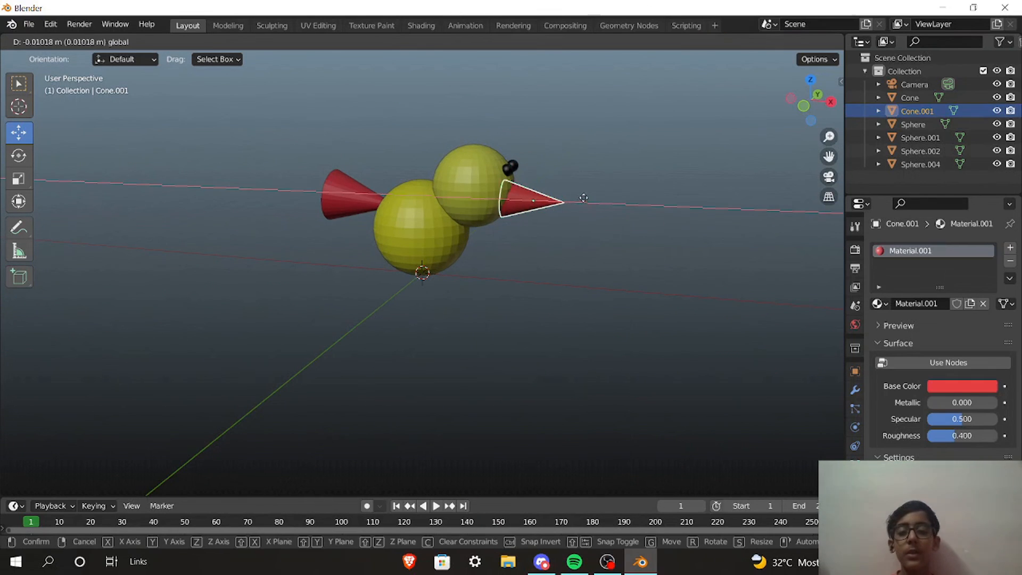
left_click(580, 198)
left_click(591, 226)
middle_click_drag(597, 232, 175, 253)
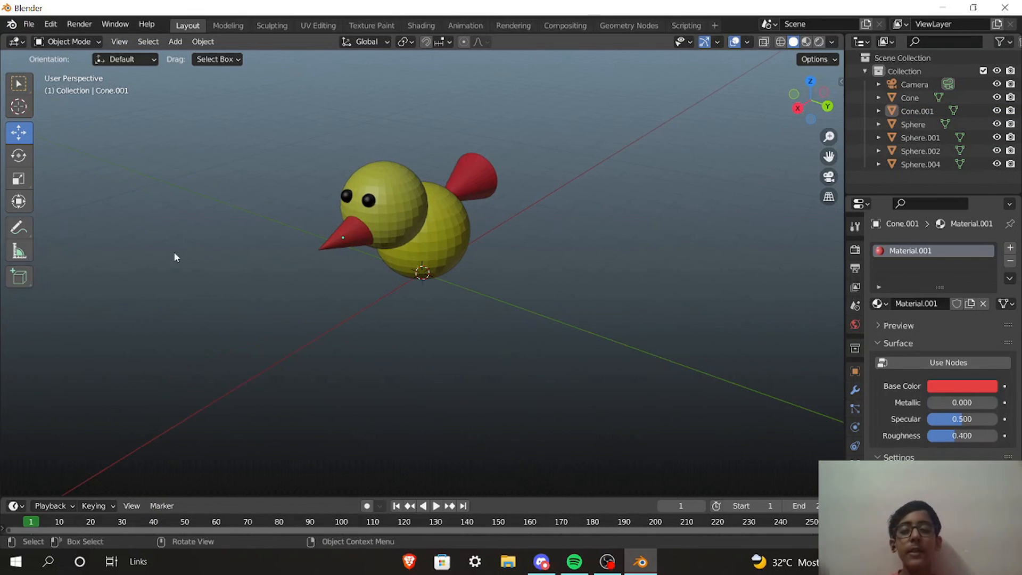
scroll(392, 291, "down", 3)
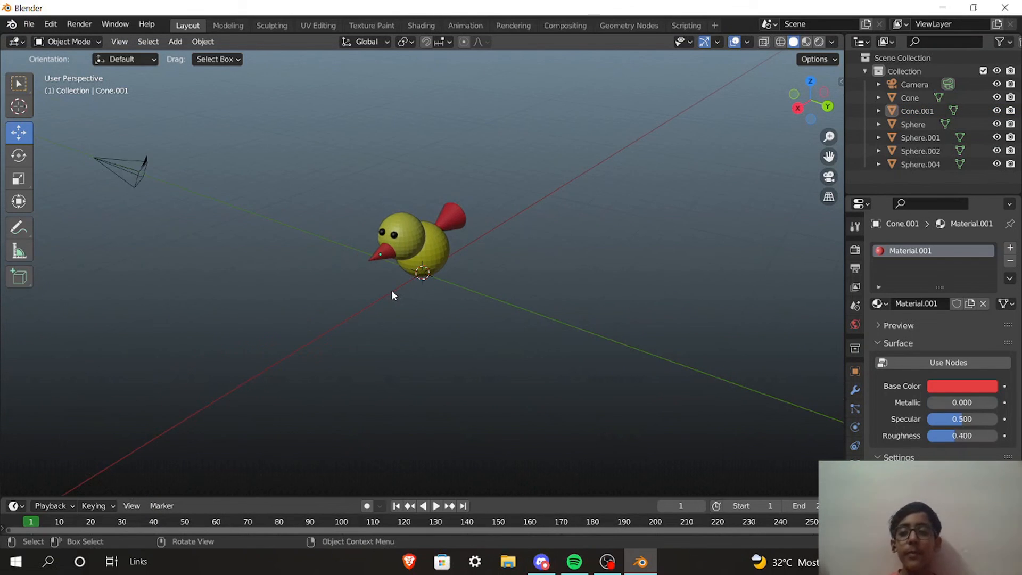
scroll(392, 291, "up", 2)
middle_click_drag(391, 290, 431, 307)
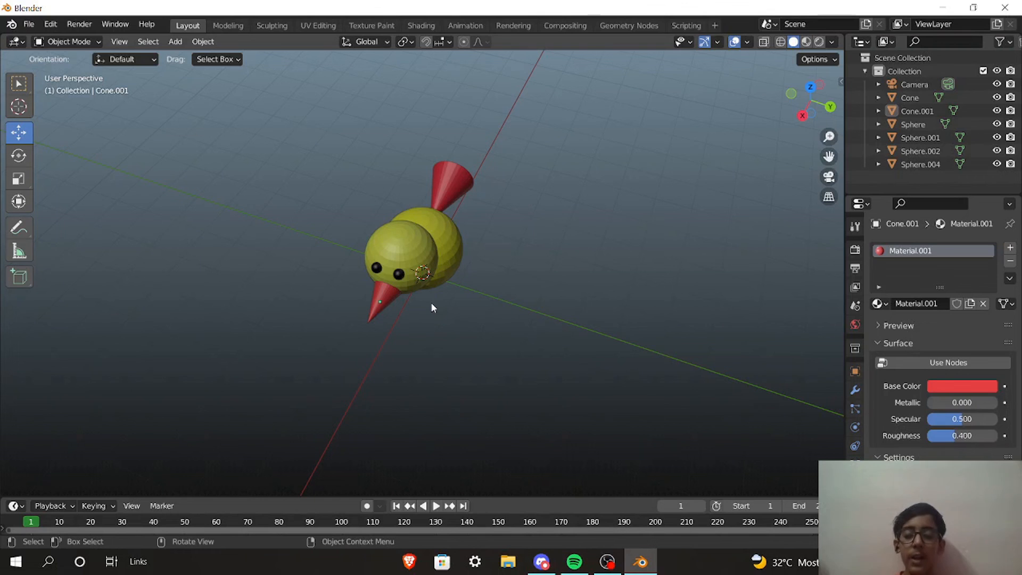
middle_click_drag(432, 302, 441, 260)
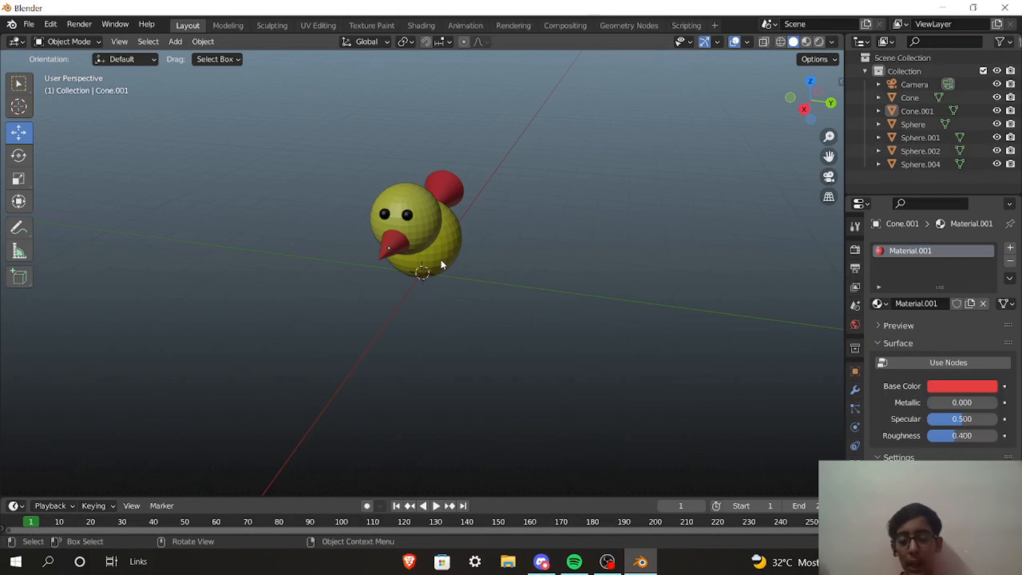
left_click(608, 562)
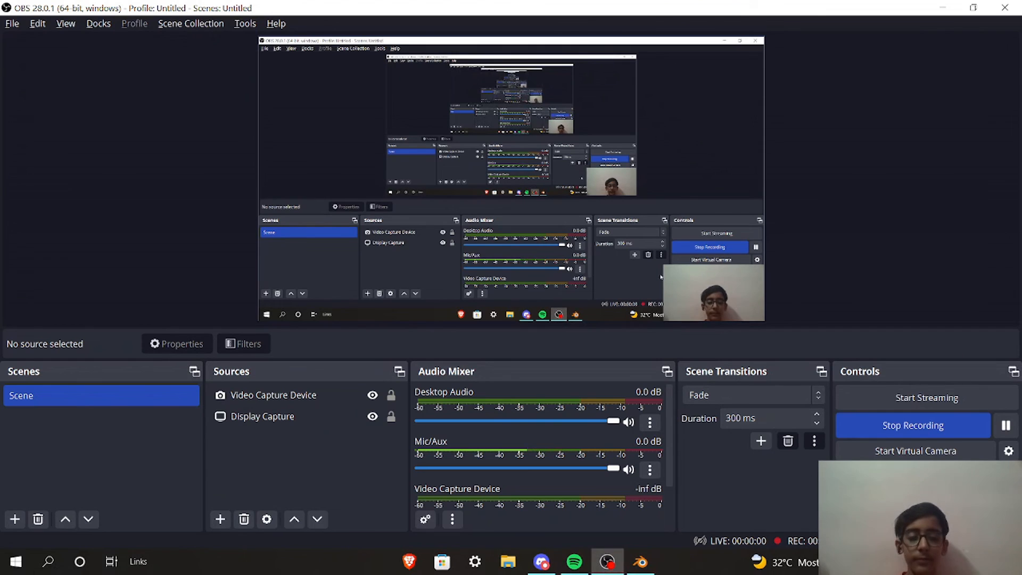